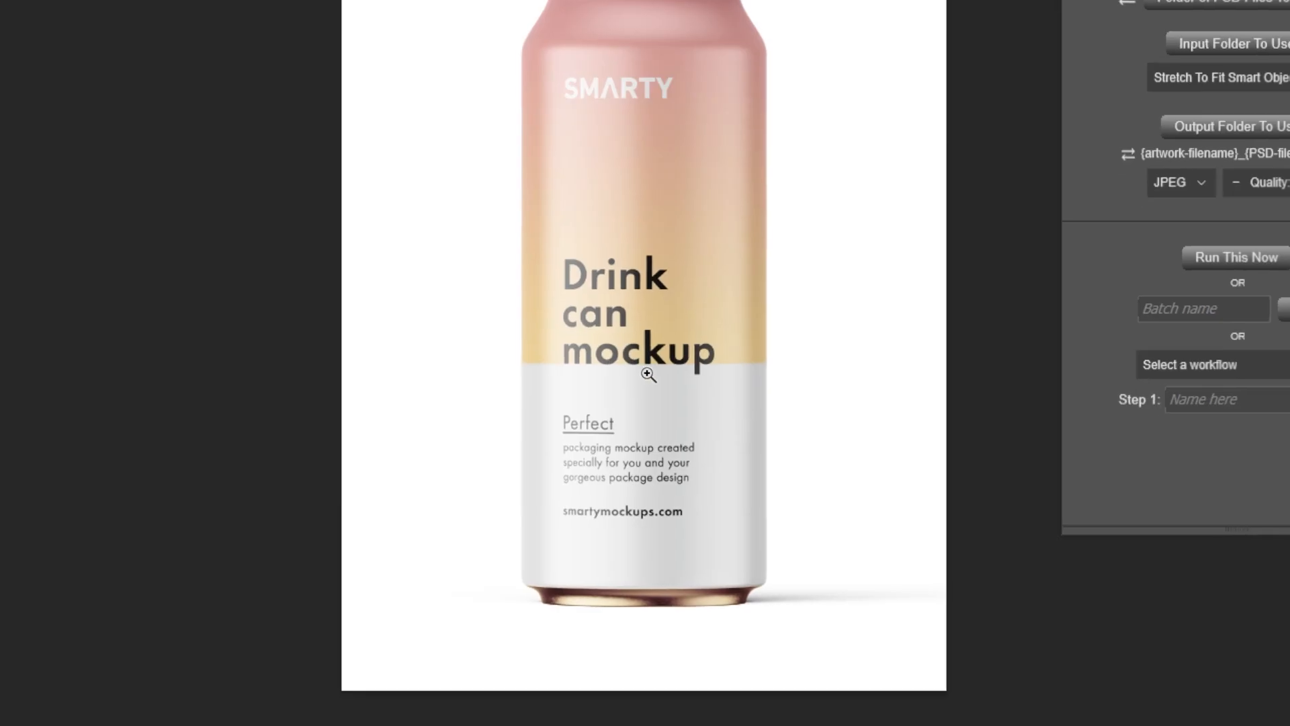
Switch to File Explorer and select focus-attack-design-1.jpg through focus-attack-design-5.jpg in the PACKAGE DESIGNS (24oz) folder
key(alt+Tab)
key(alt+Tab)
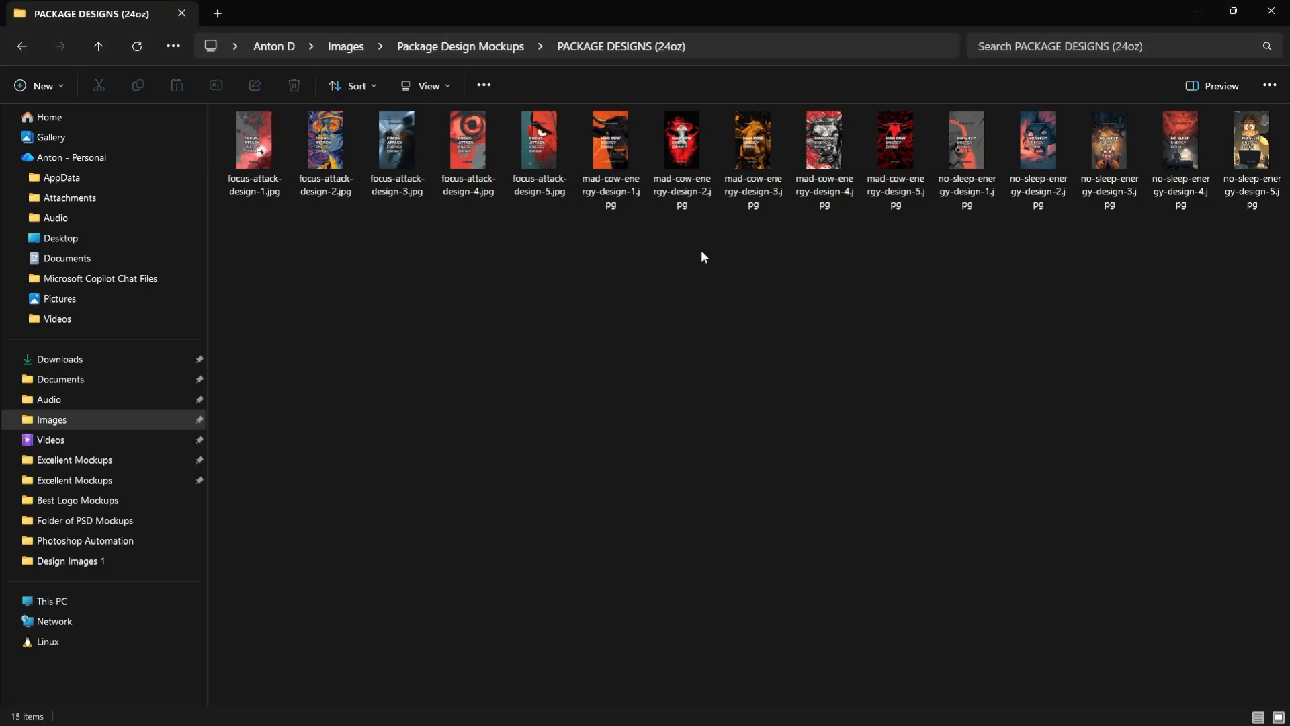
click(240, 161)
shift+click(556, 139)
key(alt+Tab)
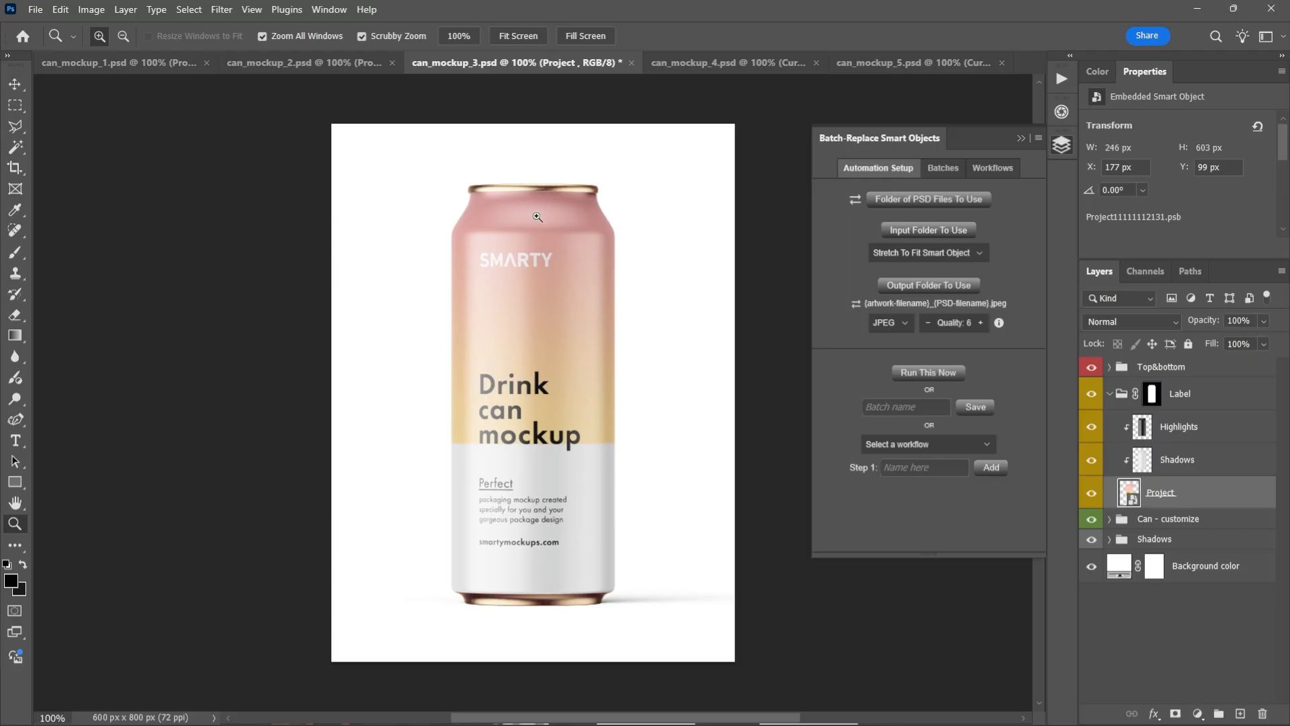
key(alt+Tab)
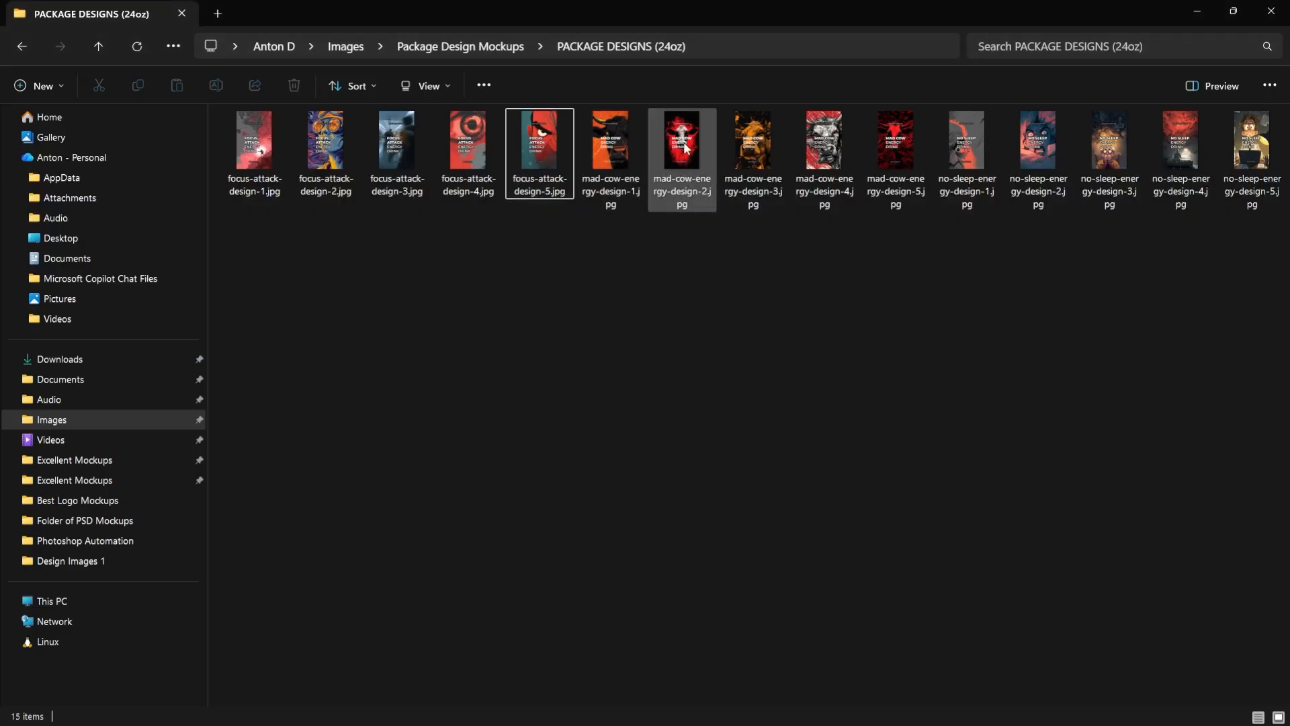
click(248, 166)
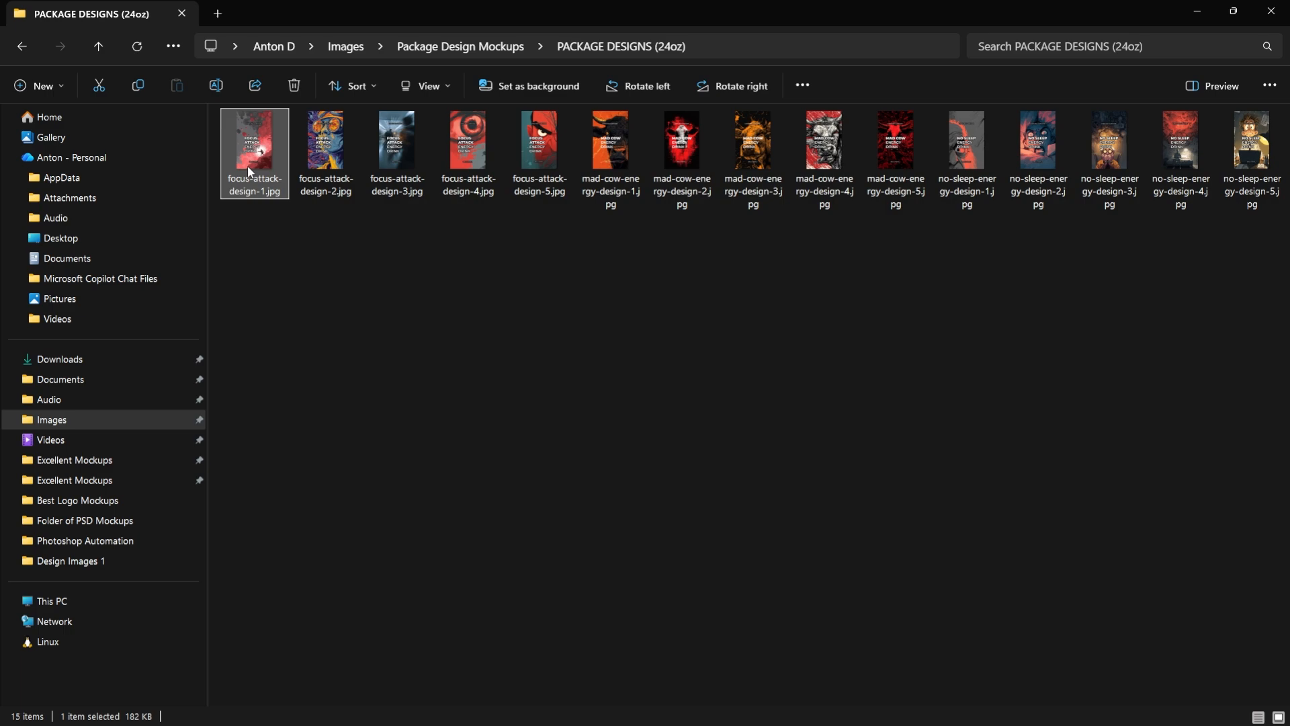
shift+click(563, 162)
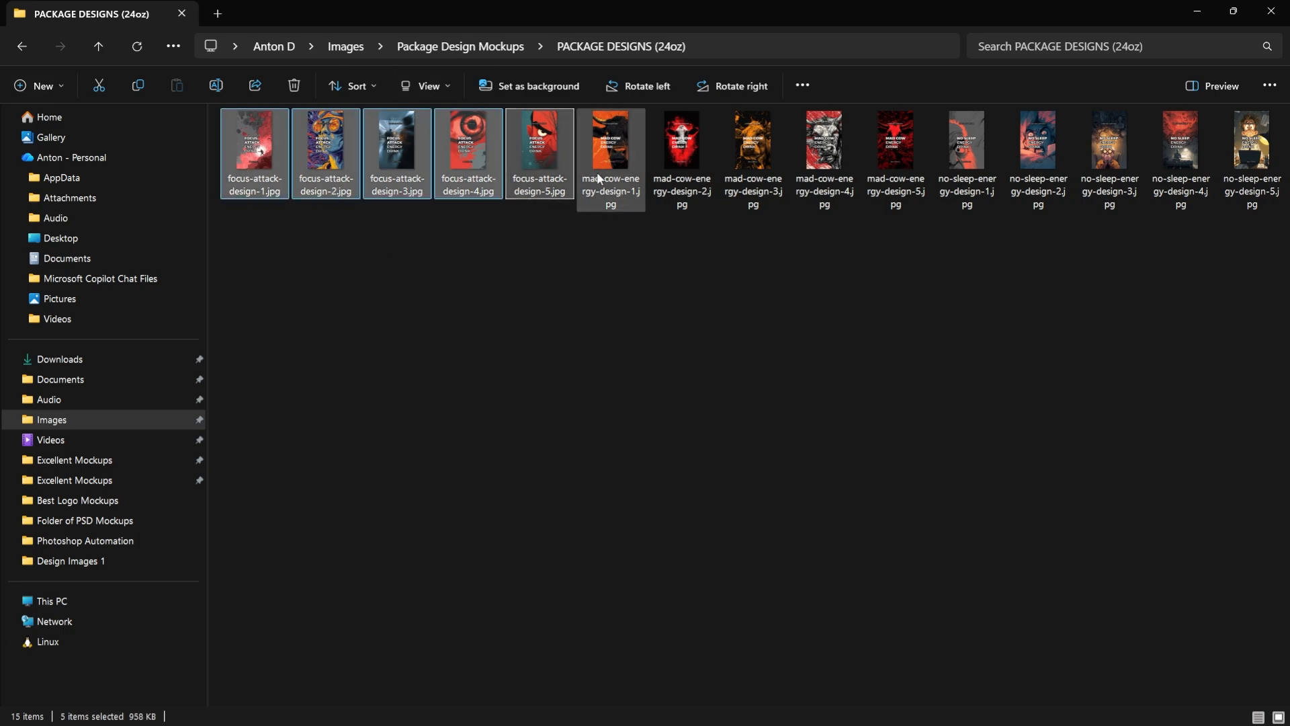
Enlarge the design thumbnails and look over the mad-cow-energy, no-sleep-energy and focus-attack artwork series
scroll(538, 195, up, 3)
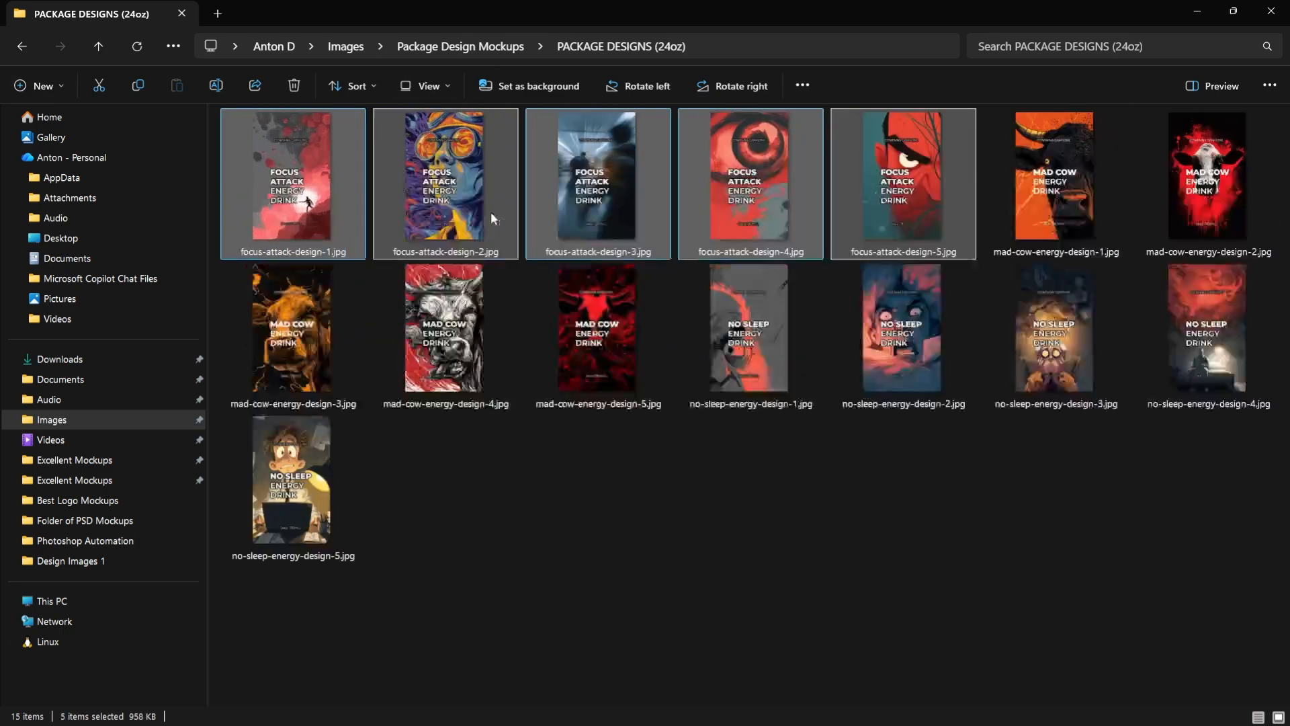
scroll(491, 212, up, 2)
click(1083, 365)
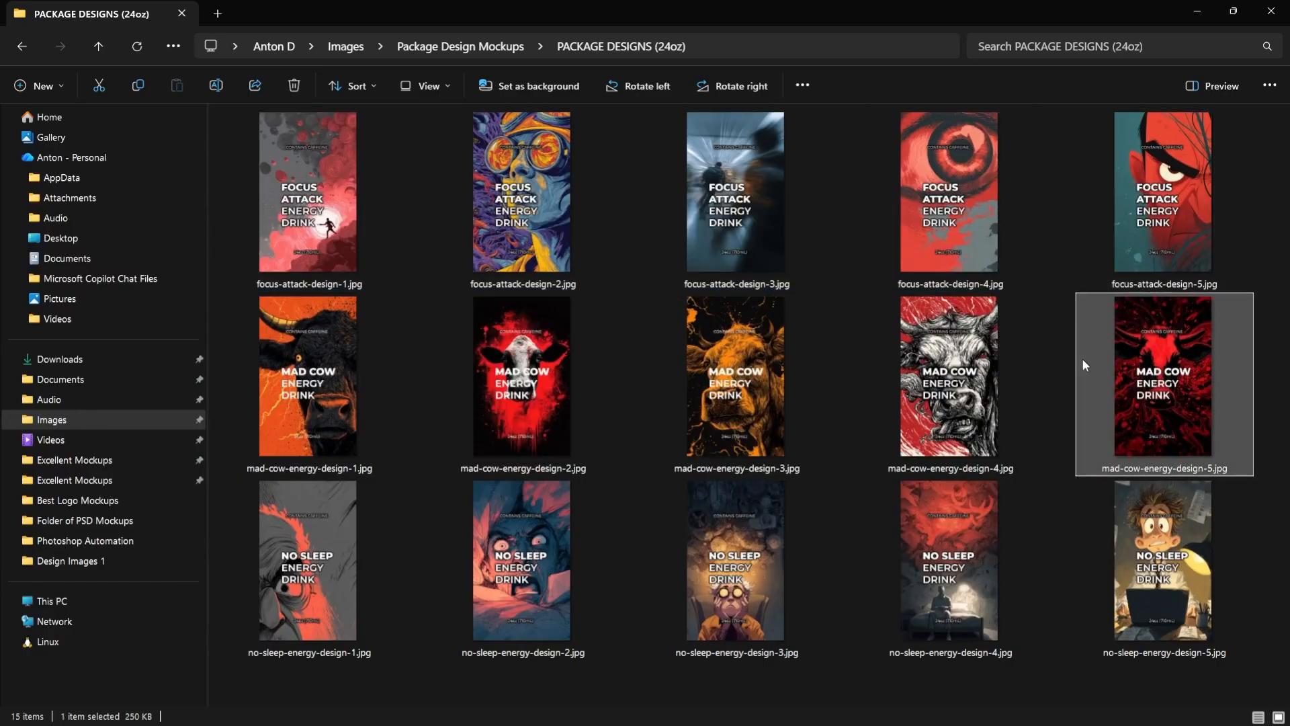
shift+click(365, 366)
click(357, 547)
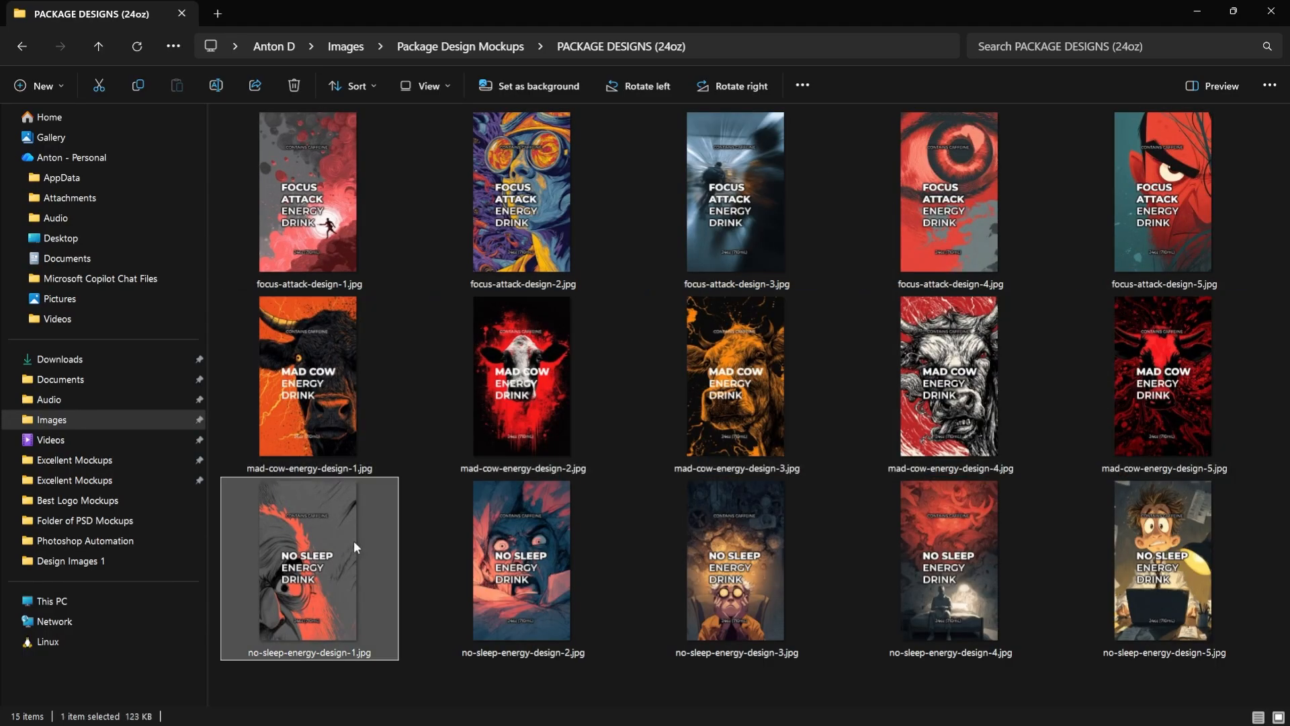
shift+click(1156, 534)
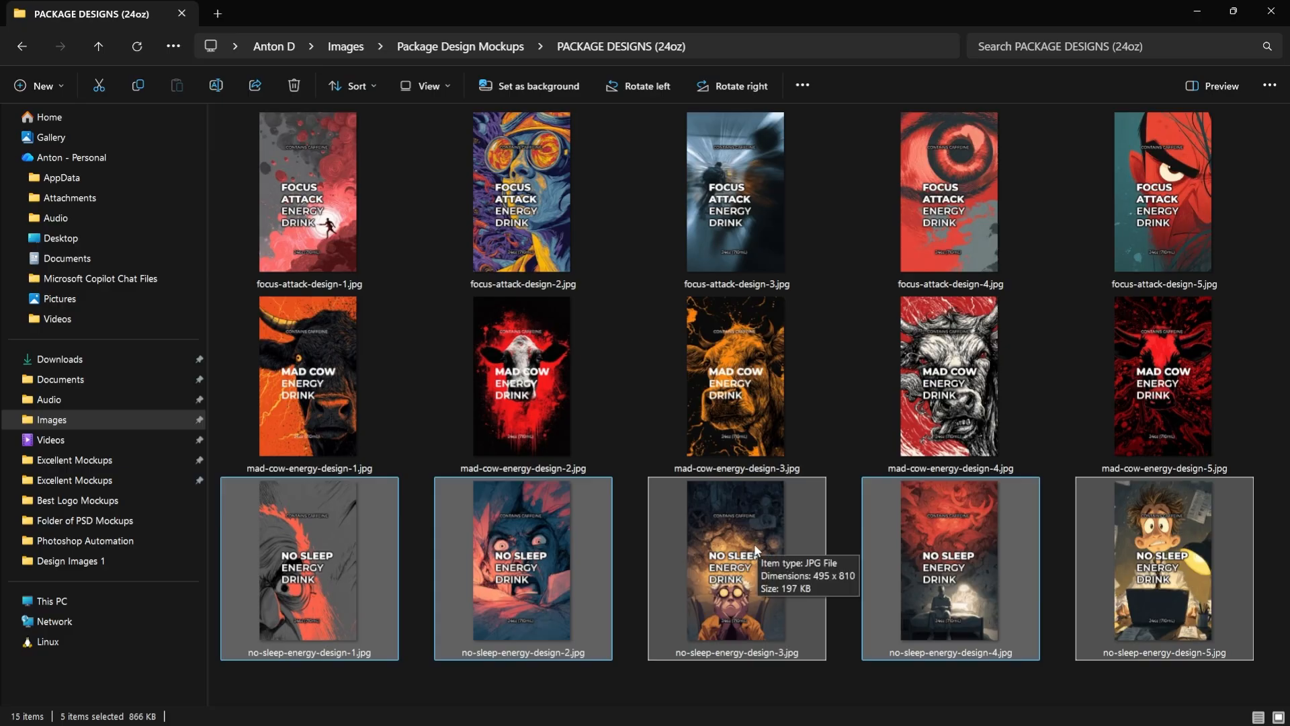
click(1206, 367)
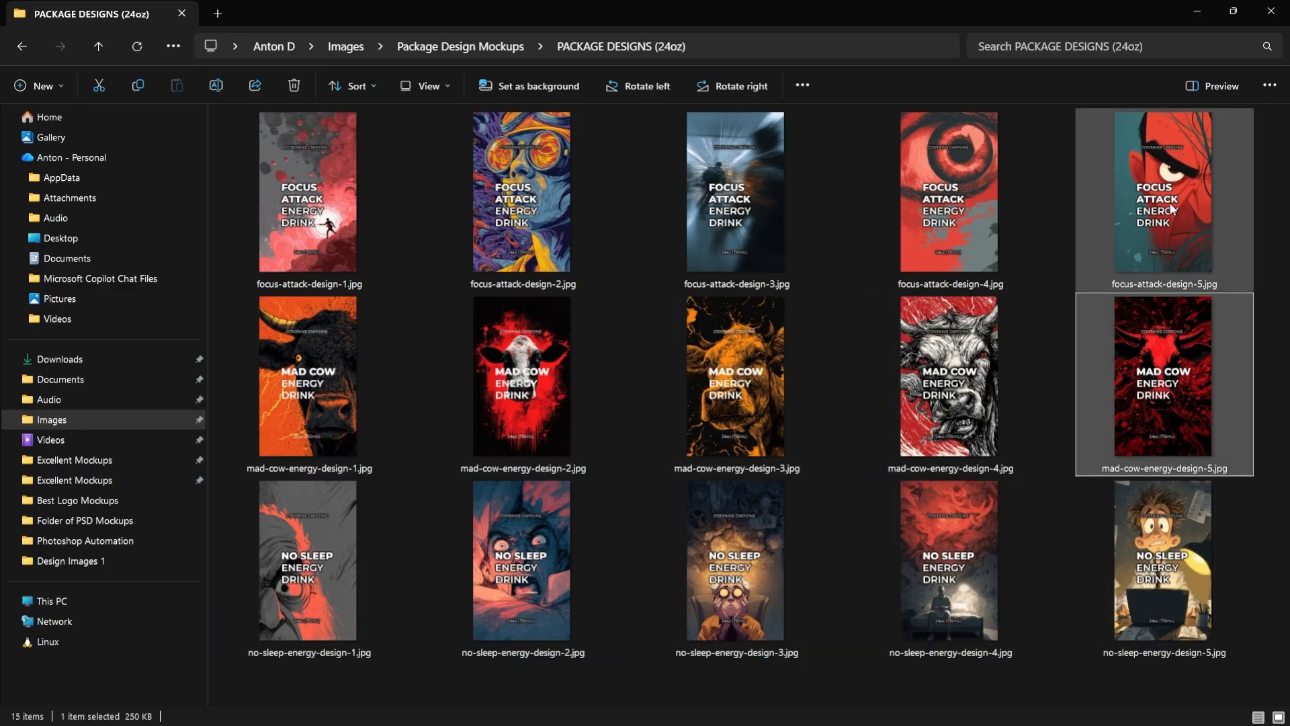
click(977, 211)
click(1143, 208)
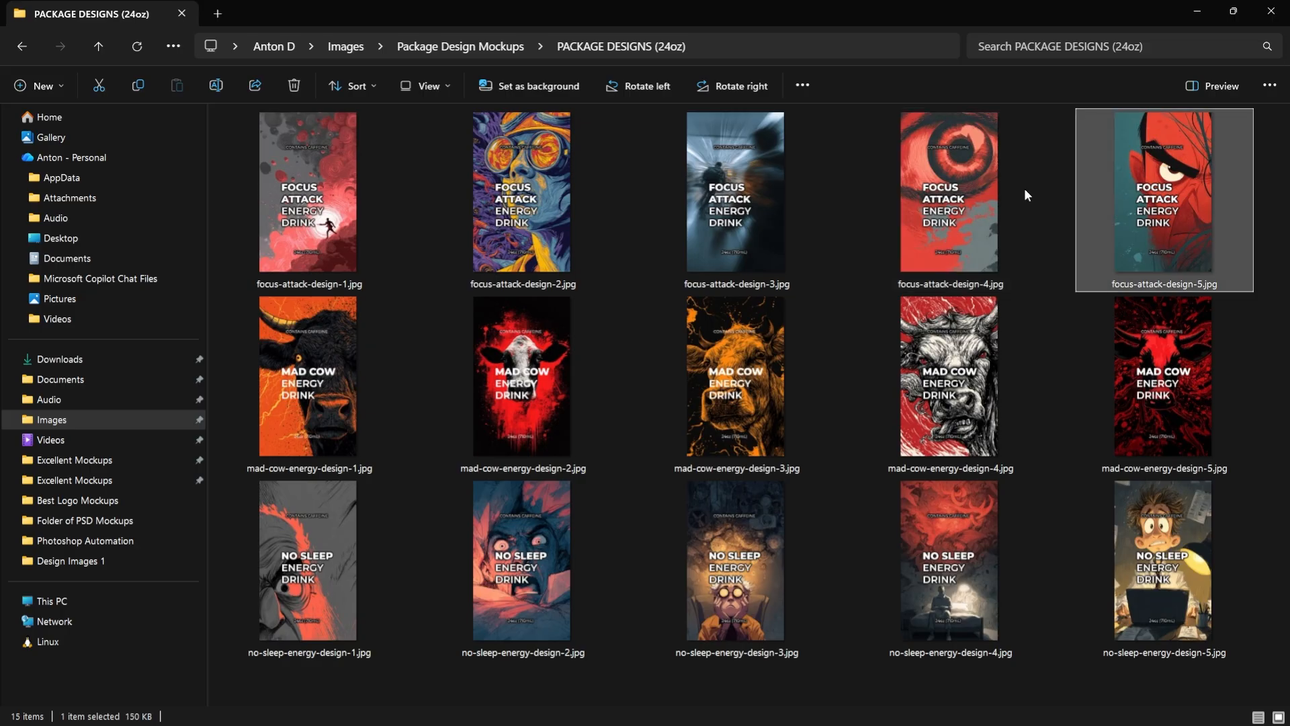
Open mad-cow-energy-design-1.jpg to examine the label artwork up close, and close the image viewer
double_click(316, 313)
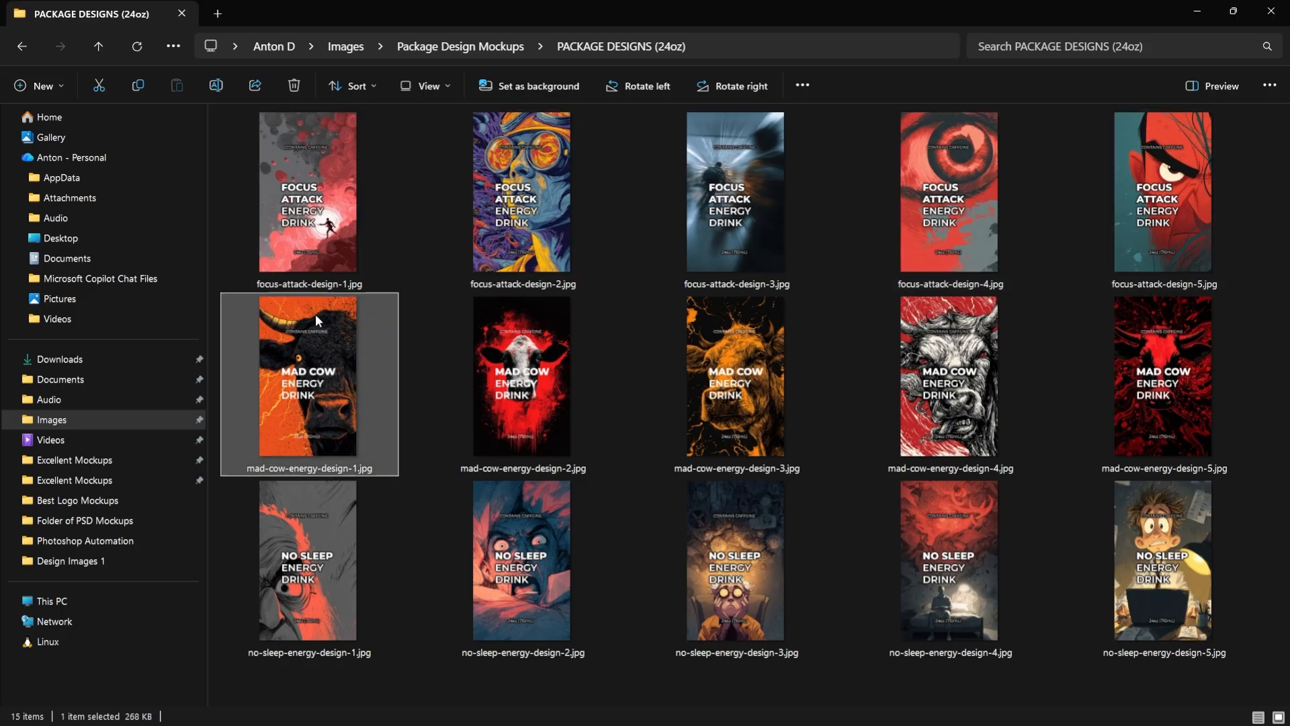
scroll(703, 488, down, 3)
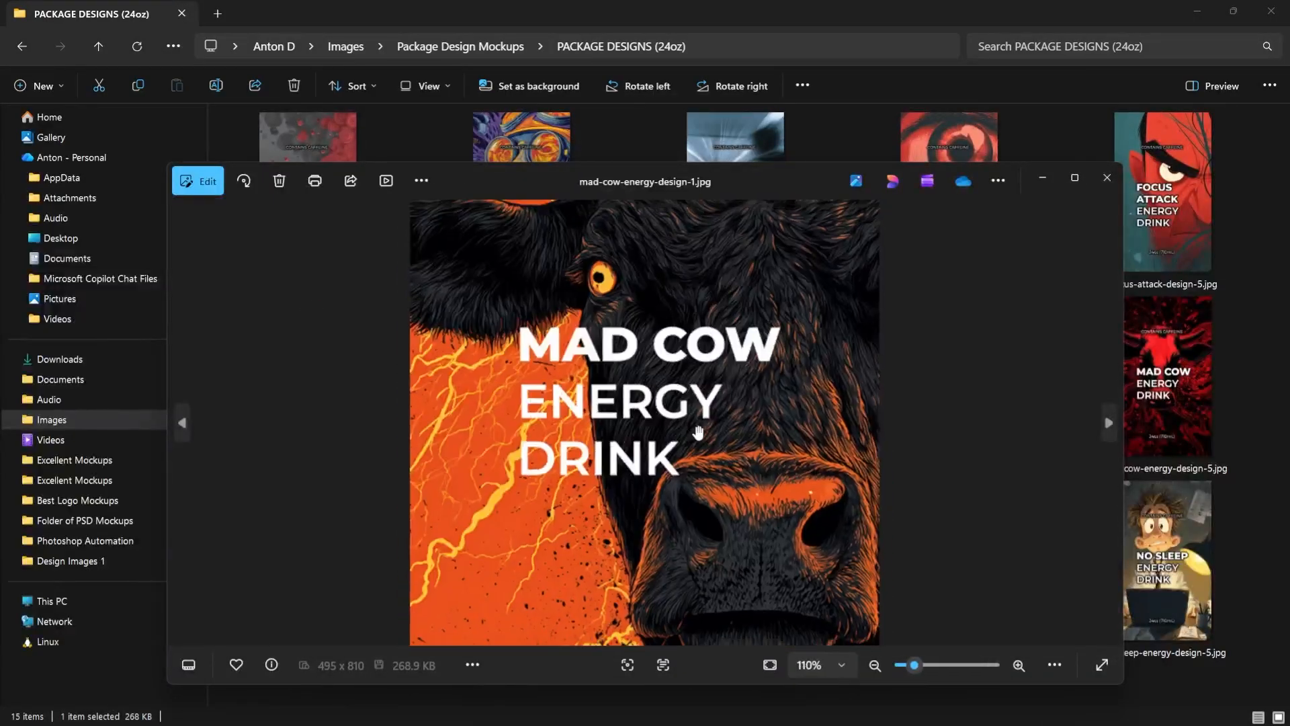
click(1108, 179)
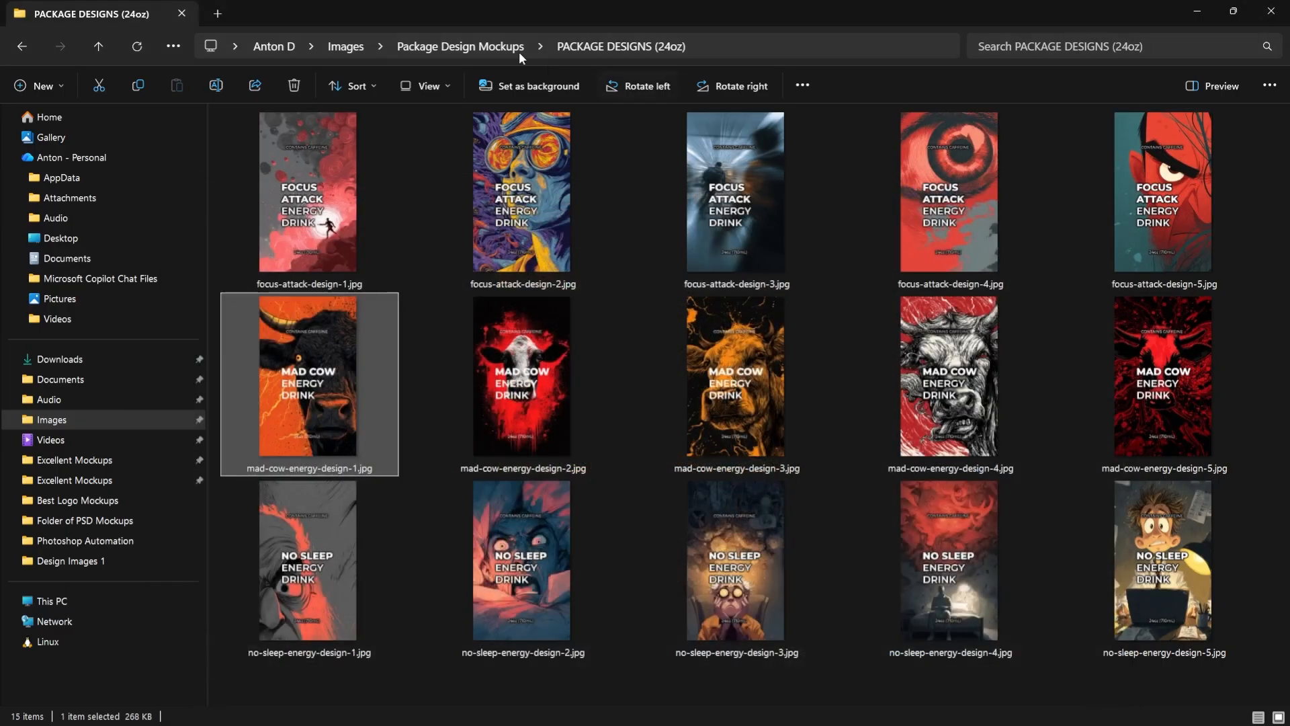
Open the MOCKUP FILES (24oz) folder inside Package Design Mockups to view the can mockup PSD files
click(519, 51)
key(Return)
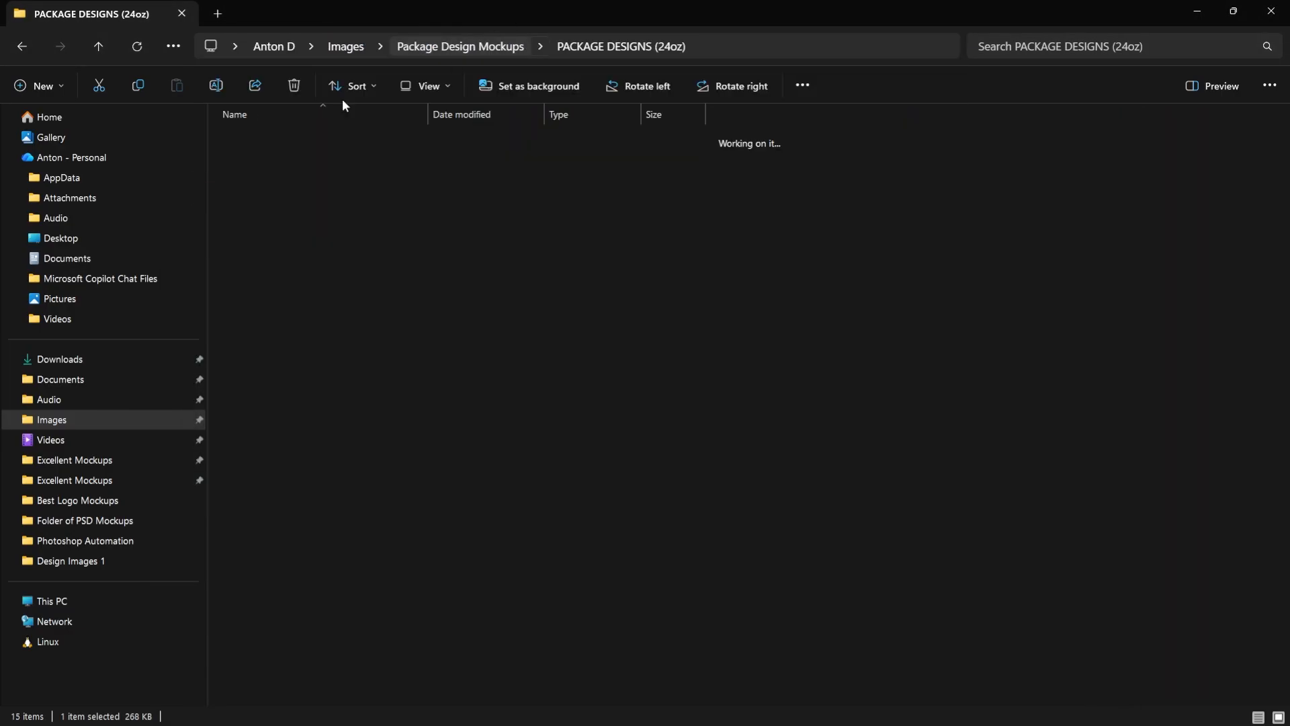
double_click(288, 157)
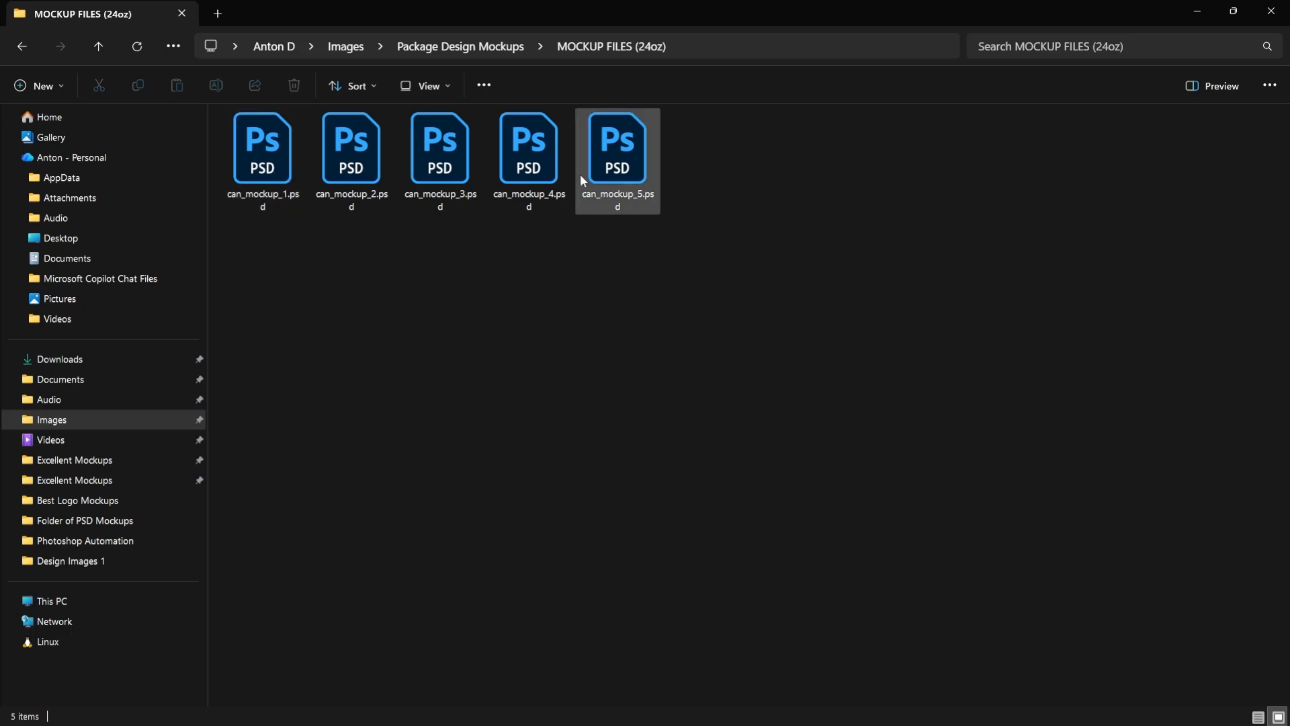
Switch to Photoshop and look through the open can mockup documents one after another
key(alt+Tab)
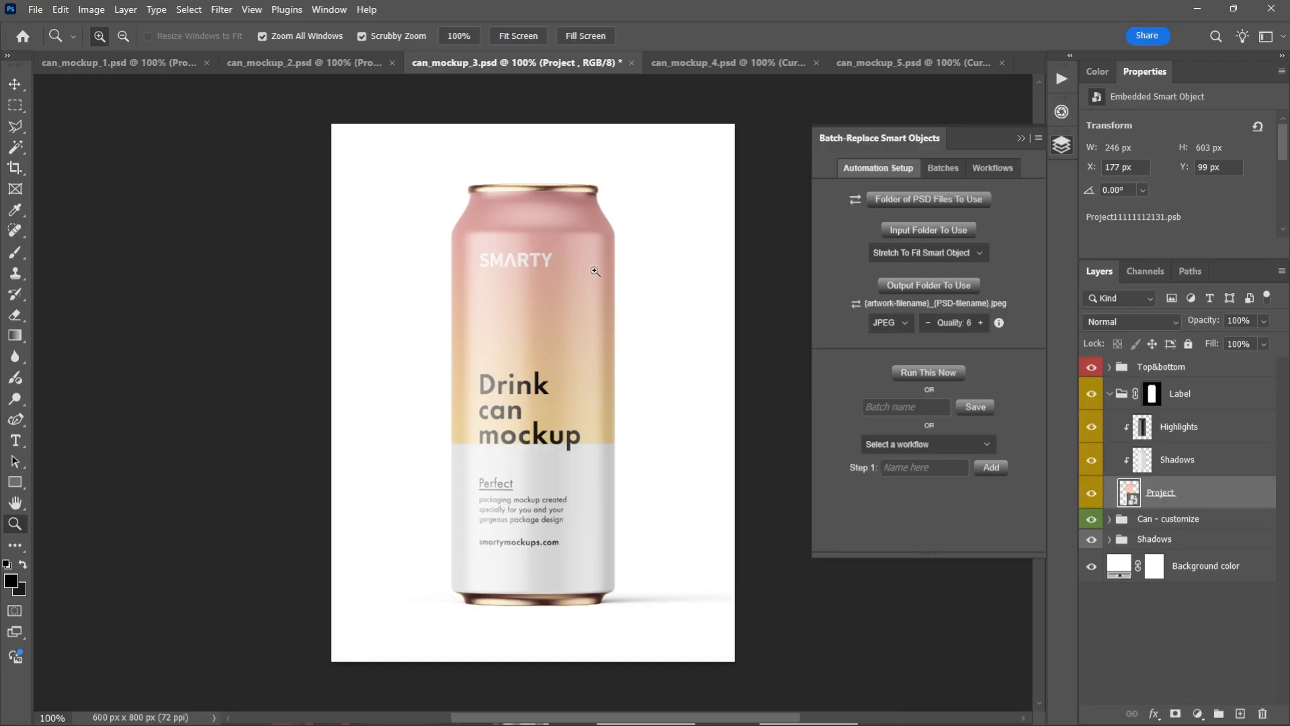
key(ctrl+shift+Tab)
key(ctrl+Tab)
key(ctrl+Tab)
key(ctrl+Tab)
key(ctrl+Tab)
key(ctrl+Tab)
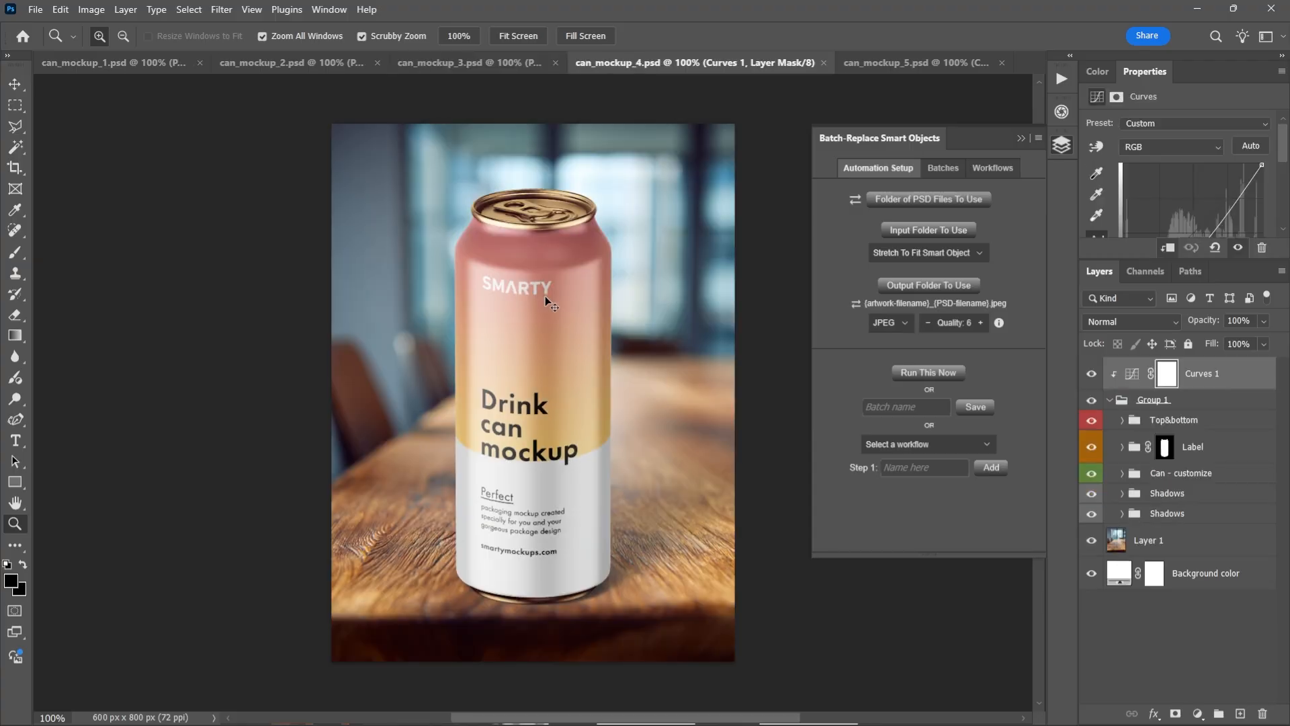
key(ctrl+Tab)
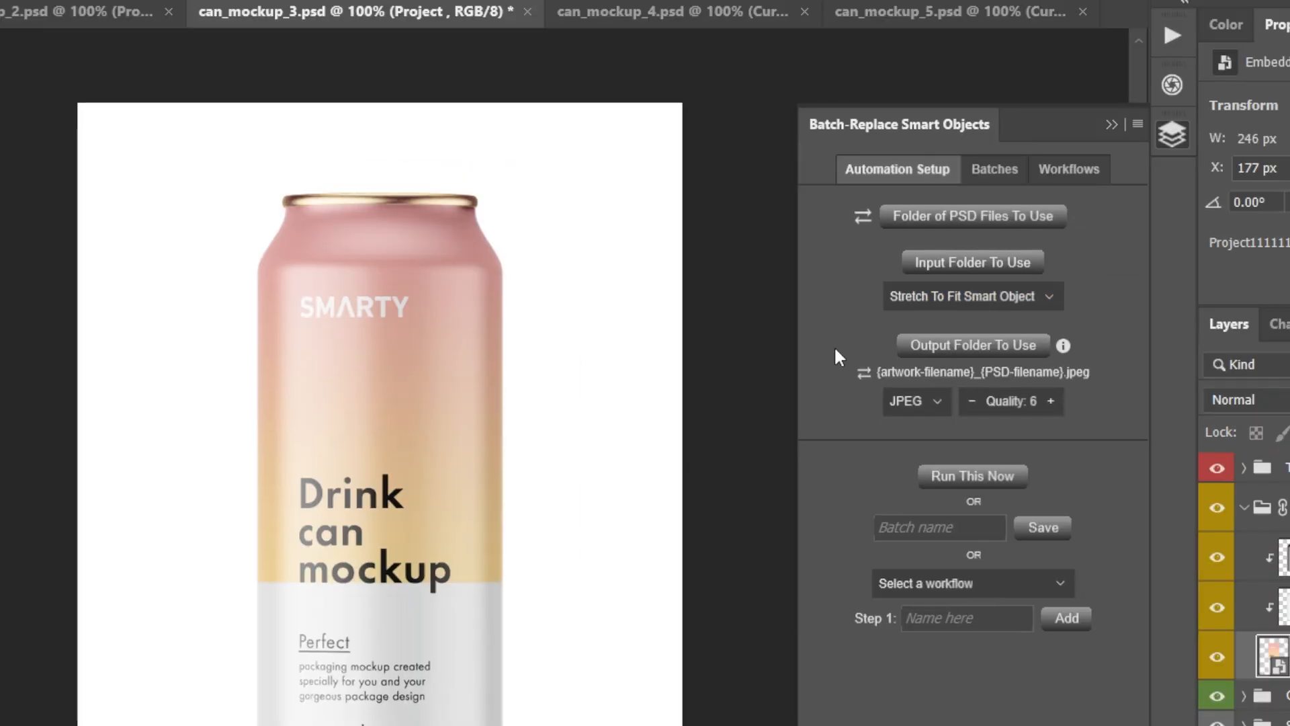
Compare the single-document and PSD-folder source modes, and read the help text for Folder of PSD Files To Use
click(862, 216)
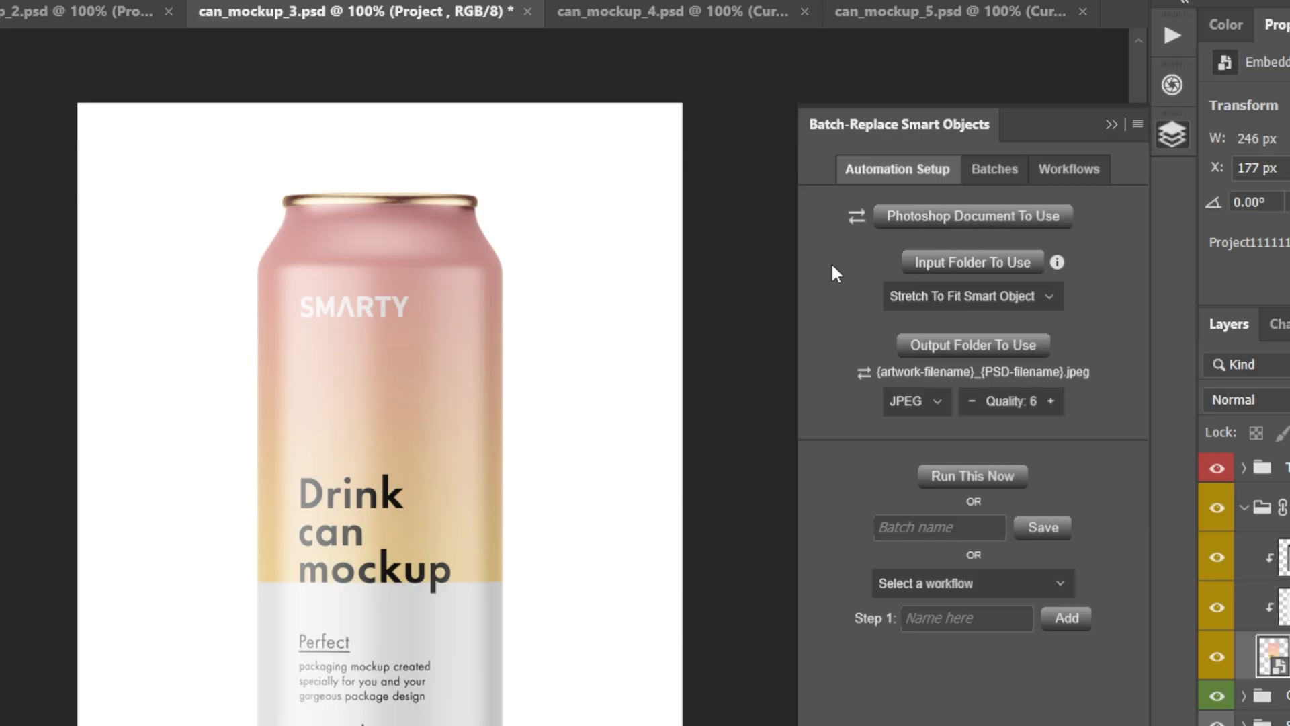
click(856, 216)
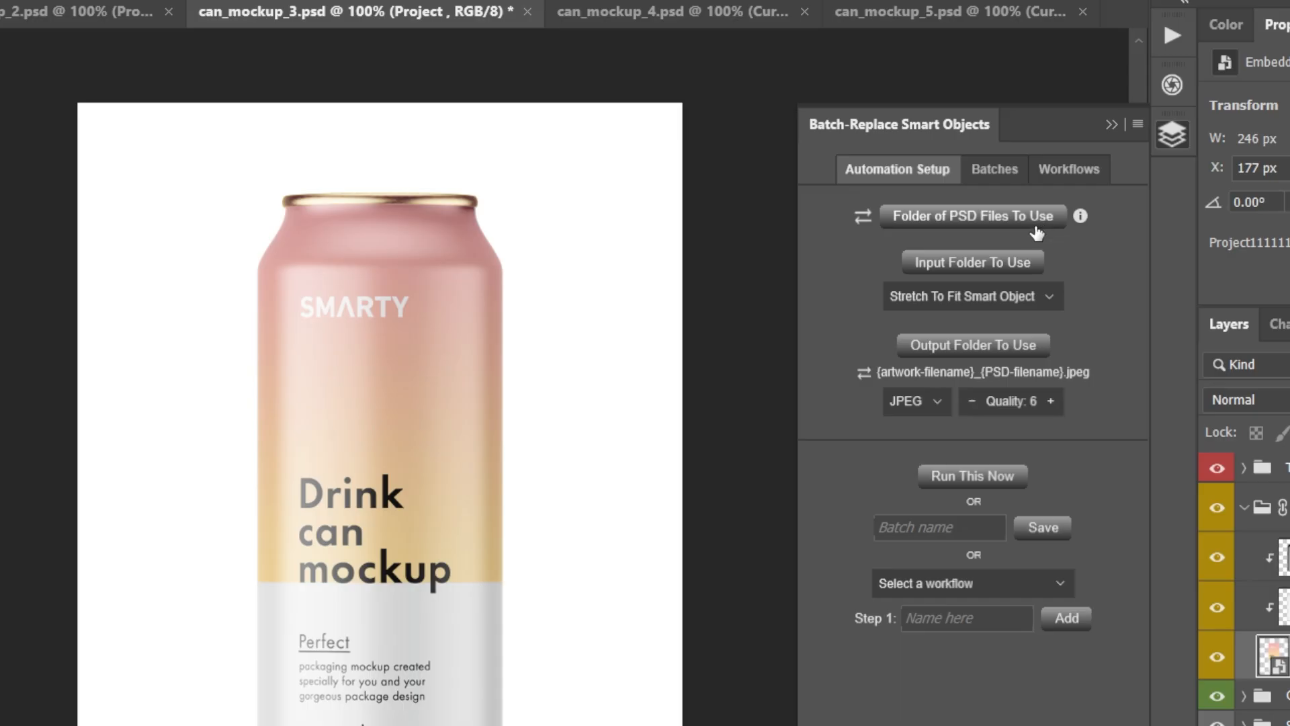
click(1079, 218)
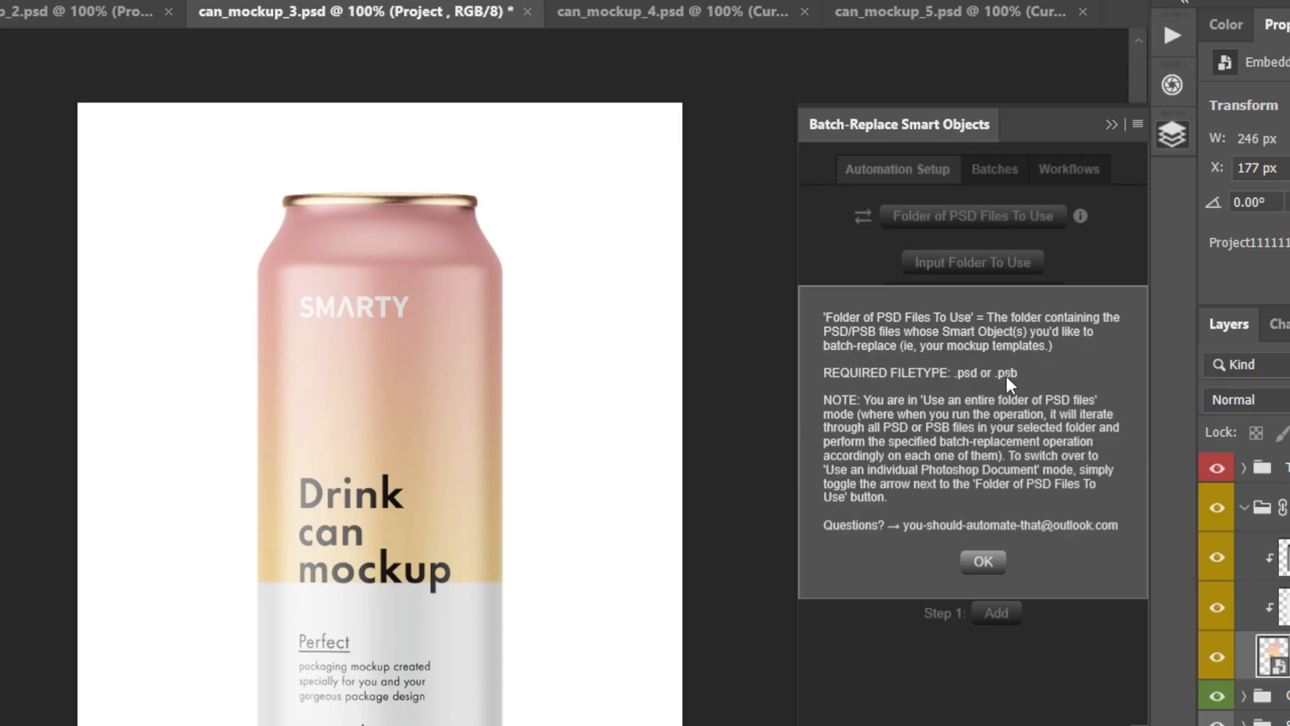
click(993, 563)
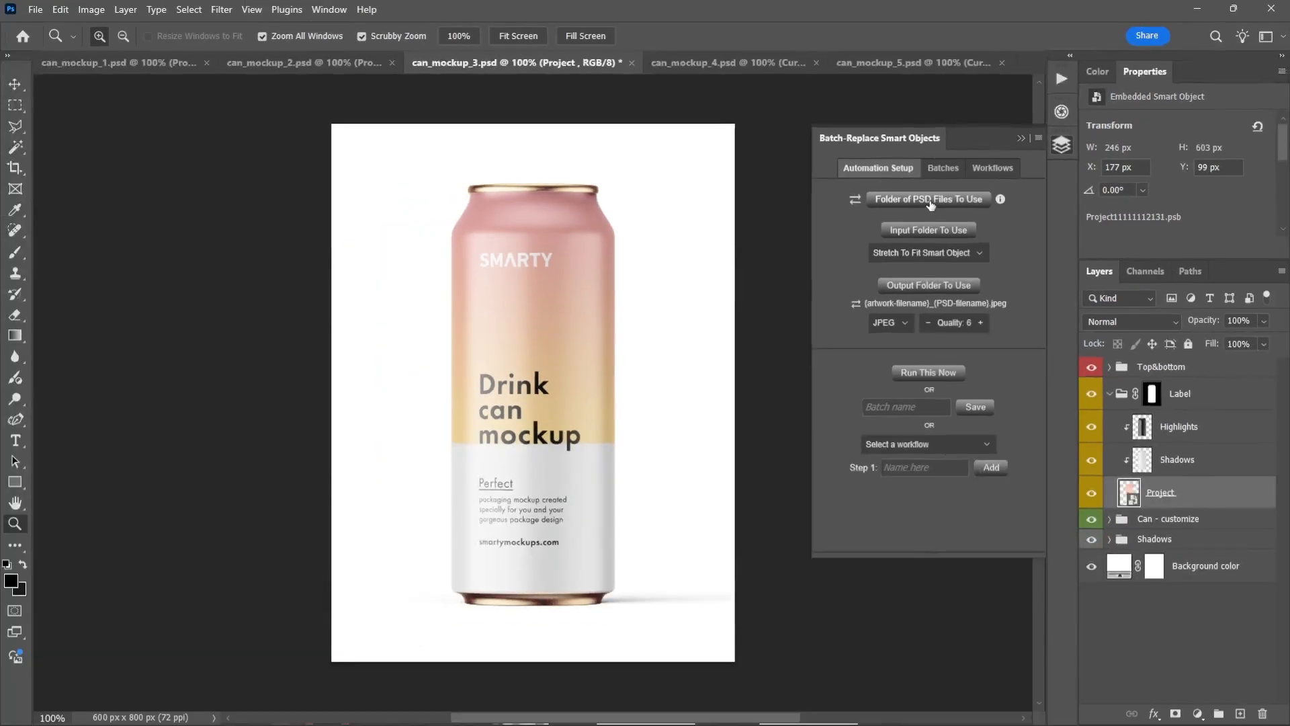
Set the folder of PSD files to MOCKUP FILES (24oz) inside Package Design Mockups
click(975, 222)
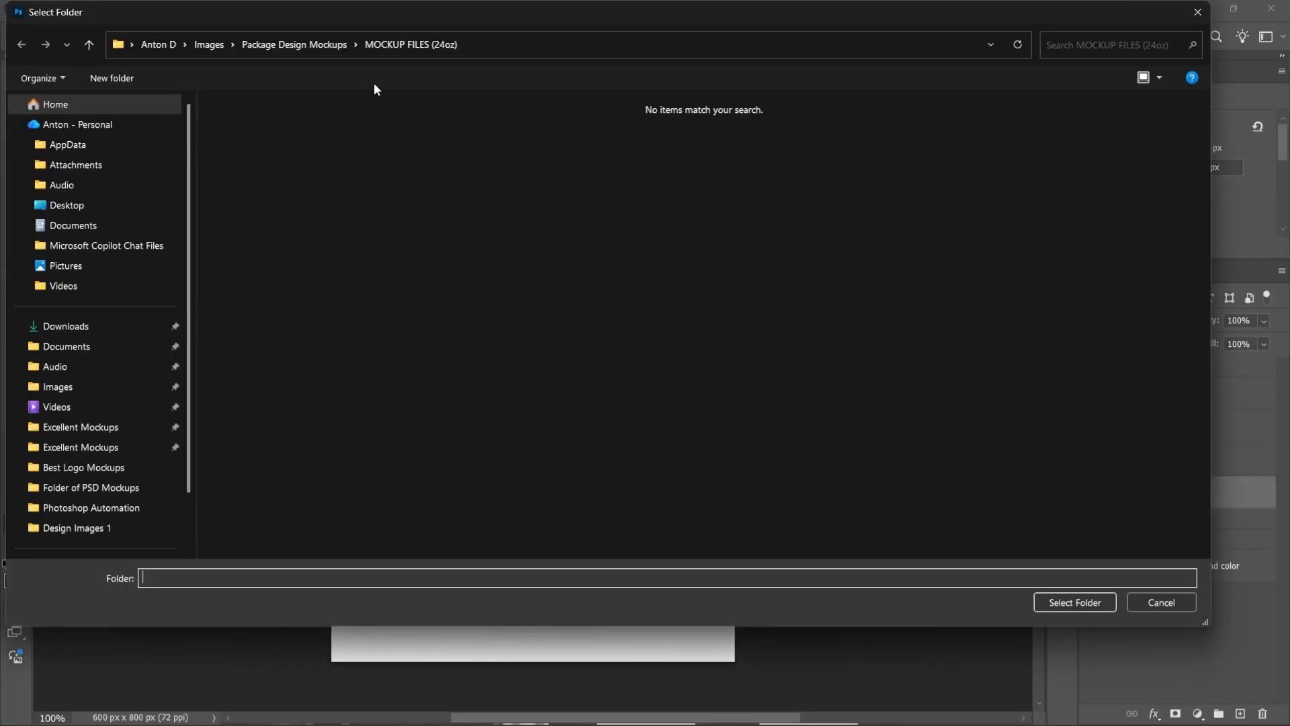
click(336, 49)
double_click(276, 144)
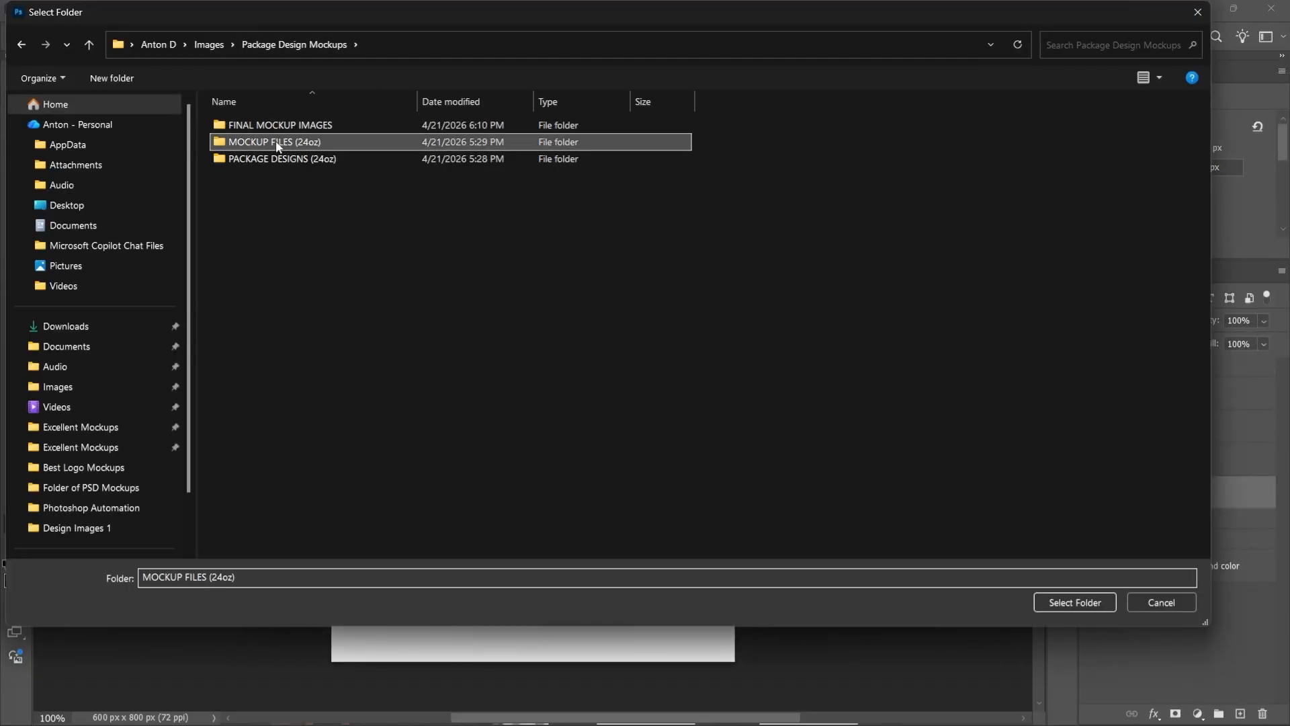
click(1076, 602)
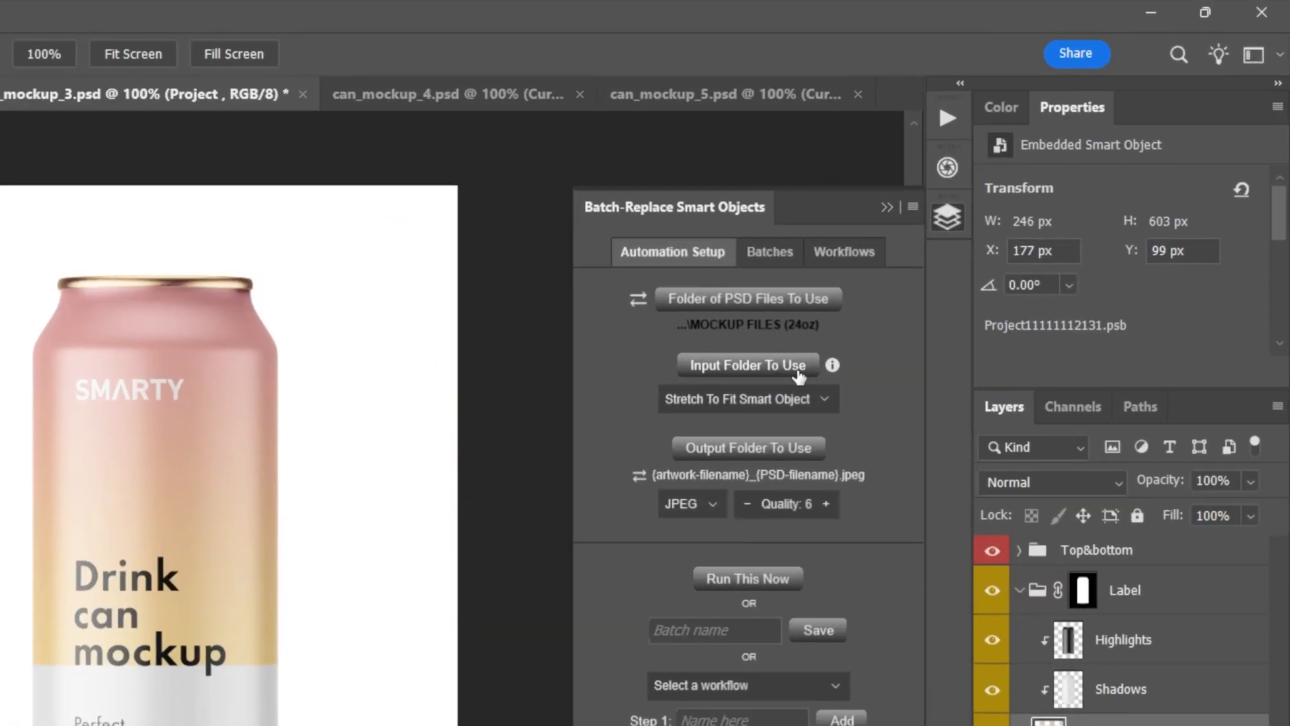
Set the input folder to PACKAGE DESIGNS (24oz) inside Package Design Mockups
click(800, 377)
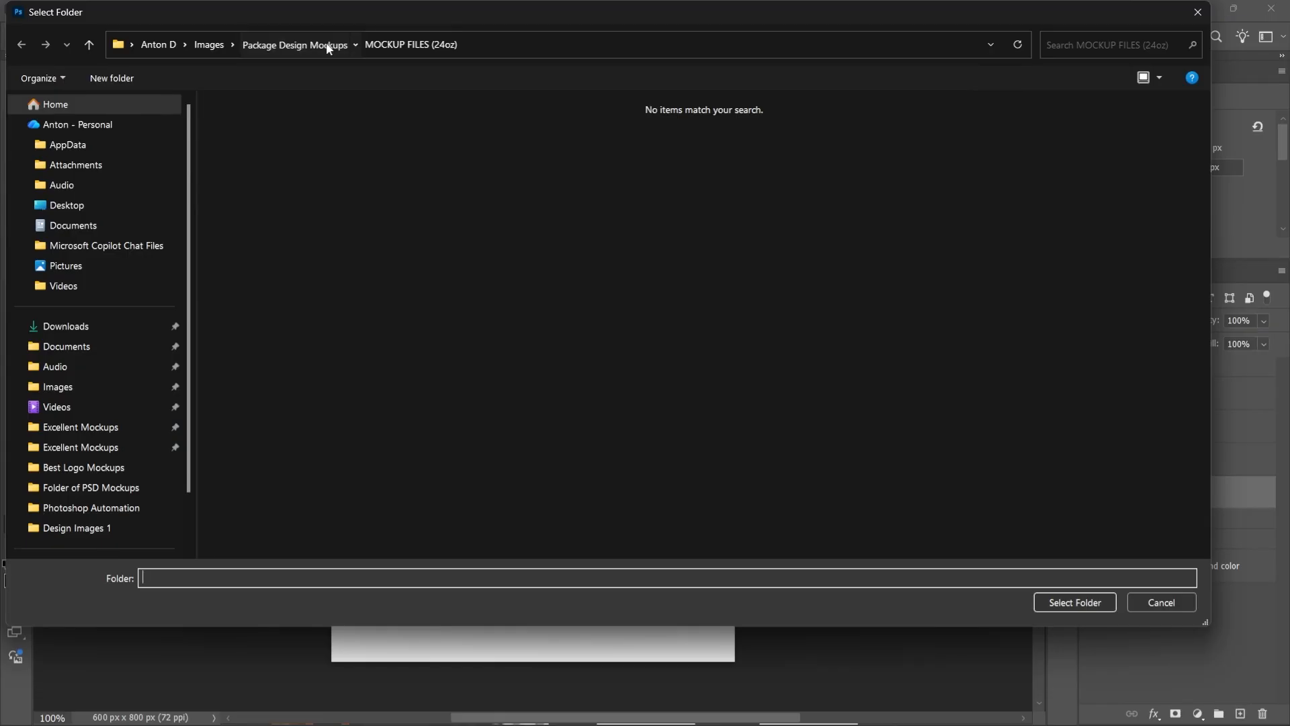
click(327, 46)
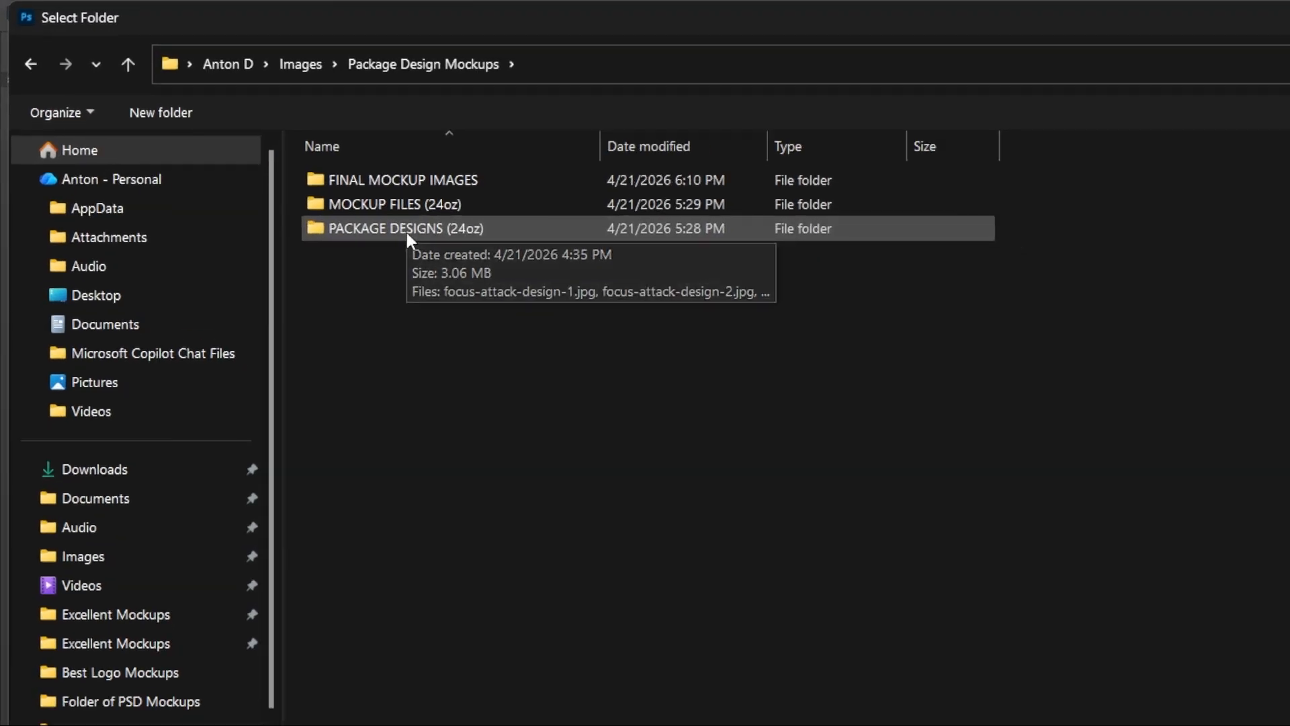
double_click(407, 232)
click(1078, 602)
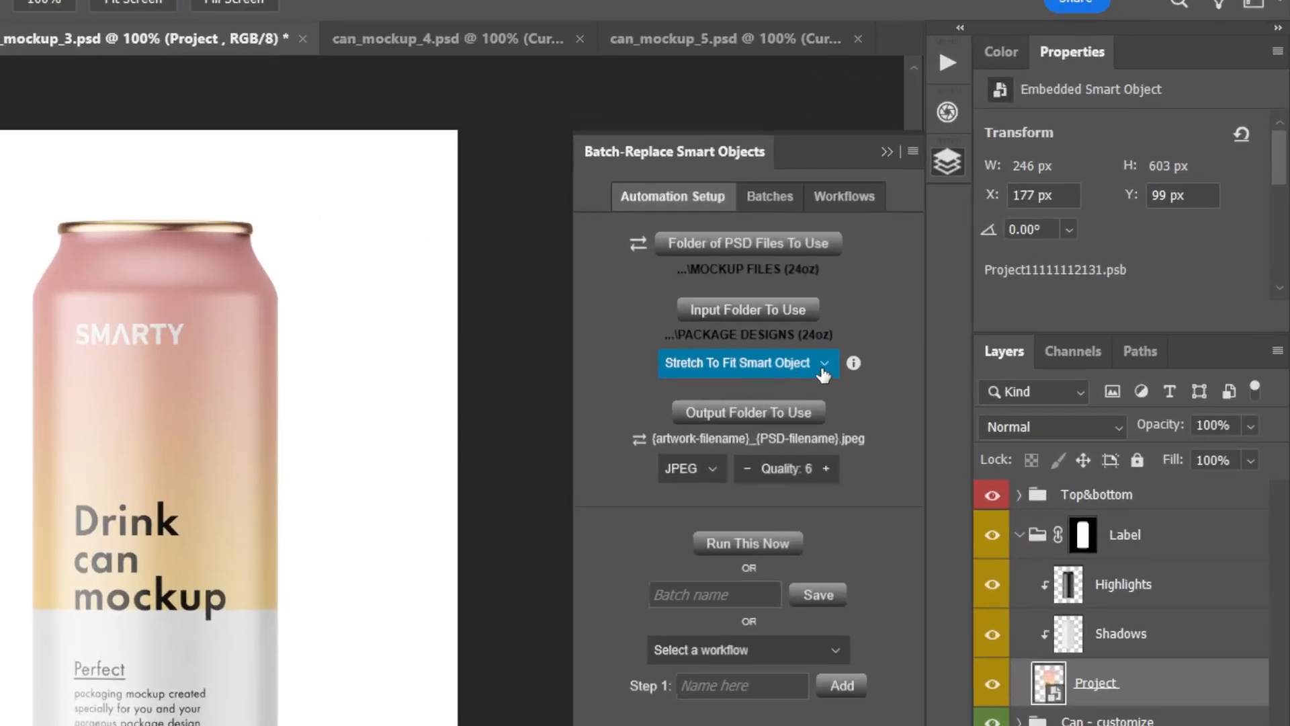
Try the Fill Smart Object & Crop fitting option, and set the artwork fitting back to Stretch To Fit Smart Object
click(928, 303)
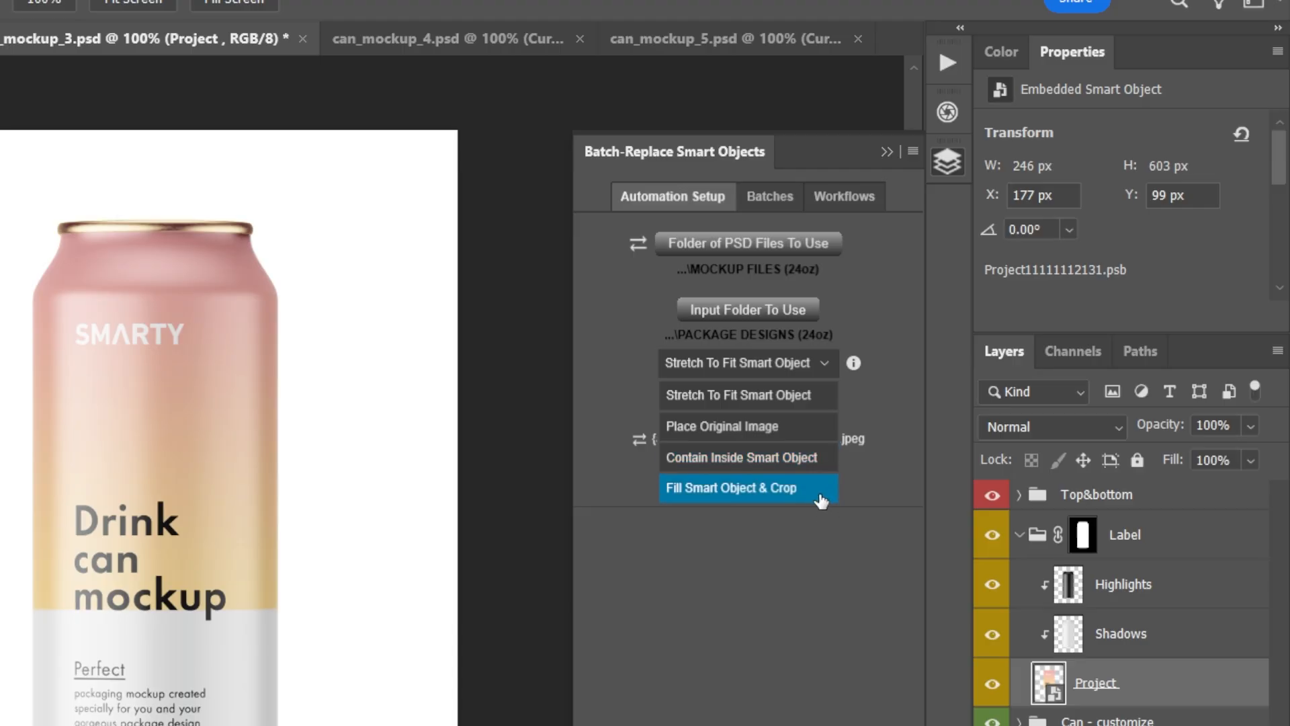
click(820, 397)
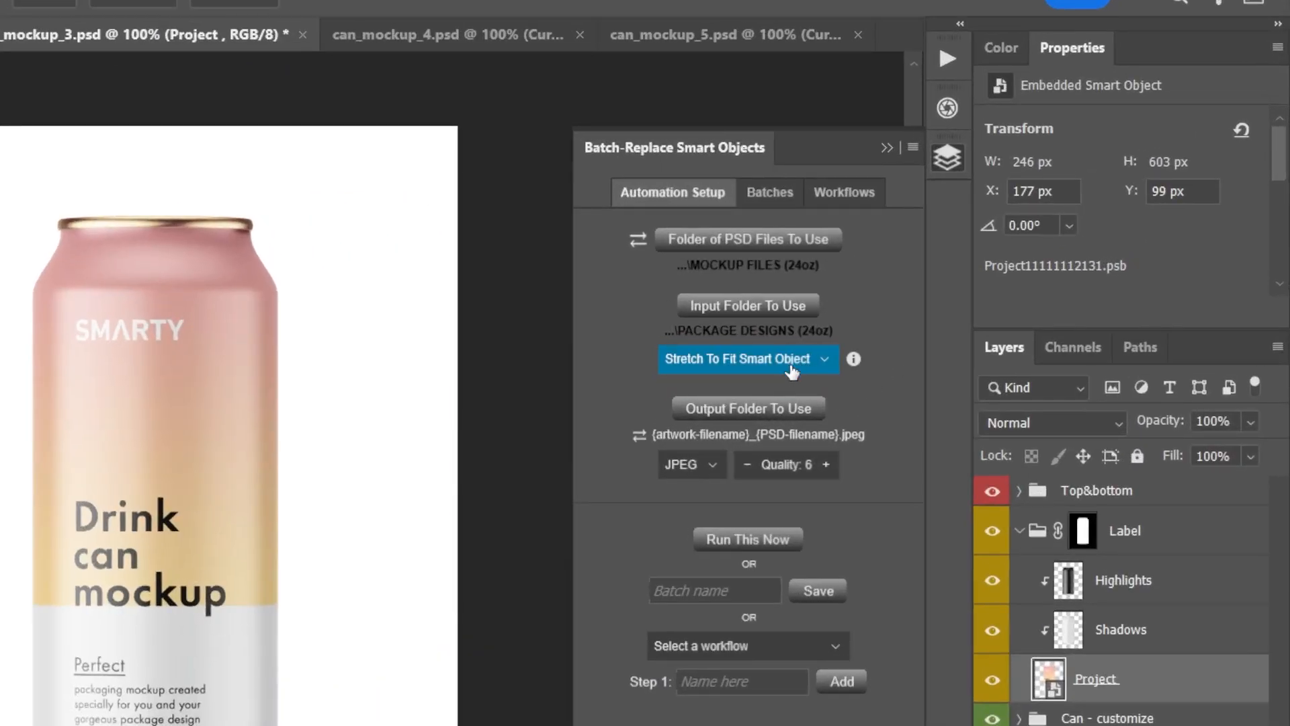
click(821, 366)
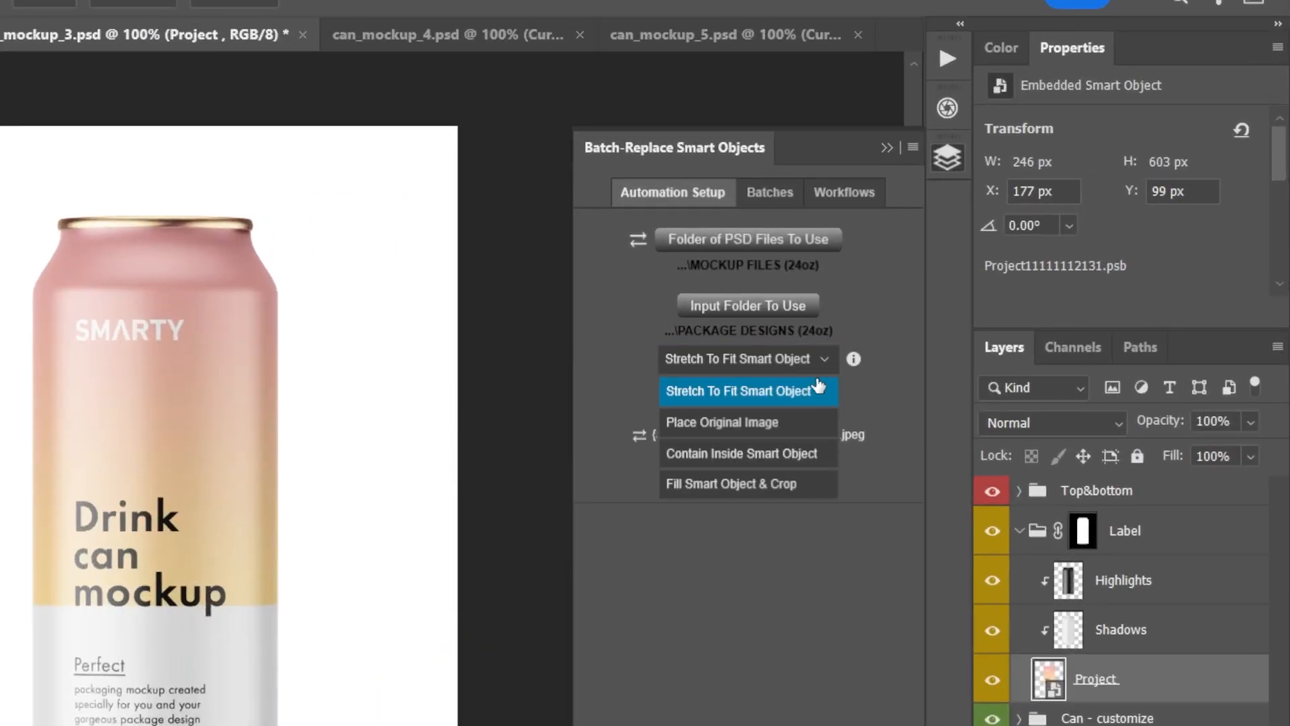
click(773, 485)
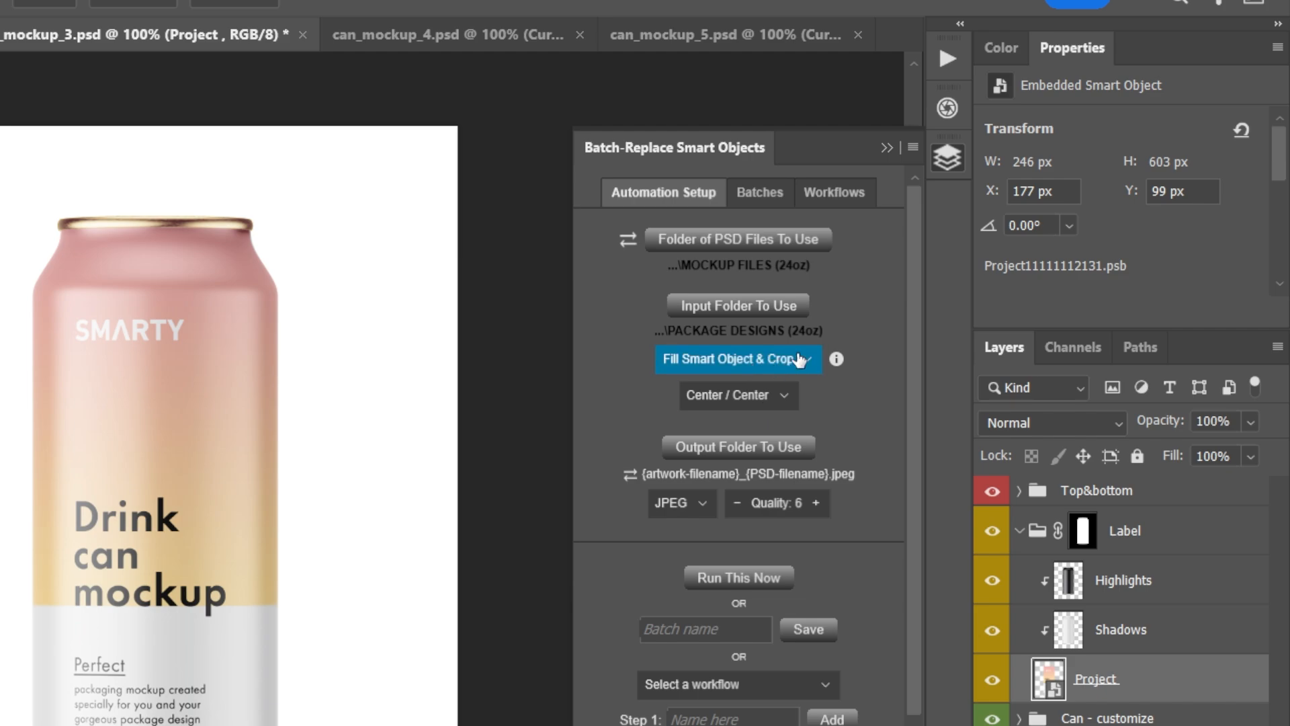
click(793, 359)
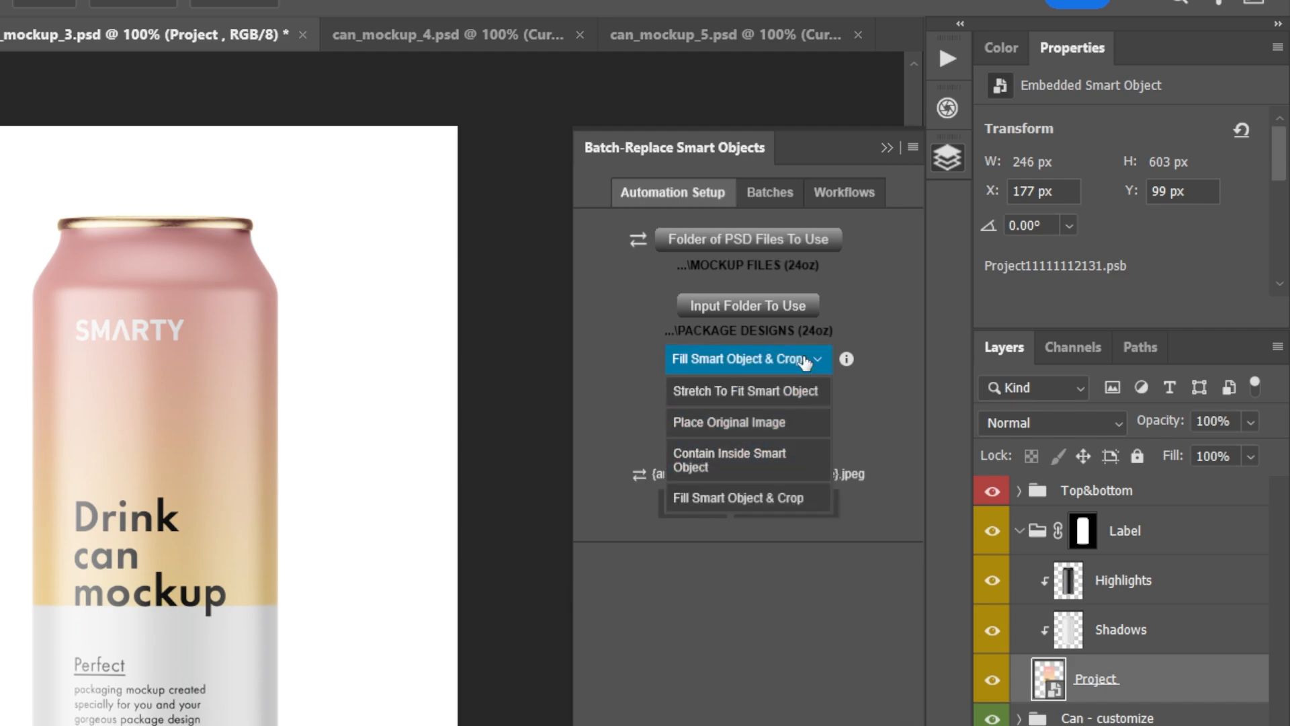
click(800, 391)
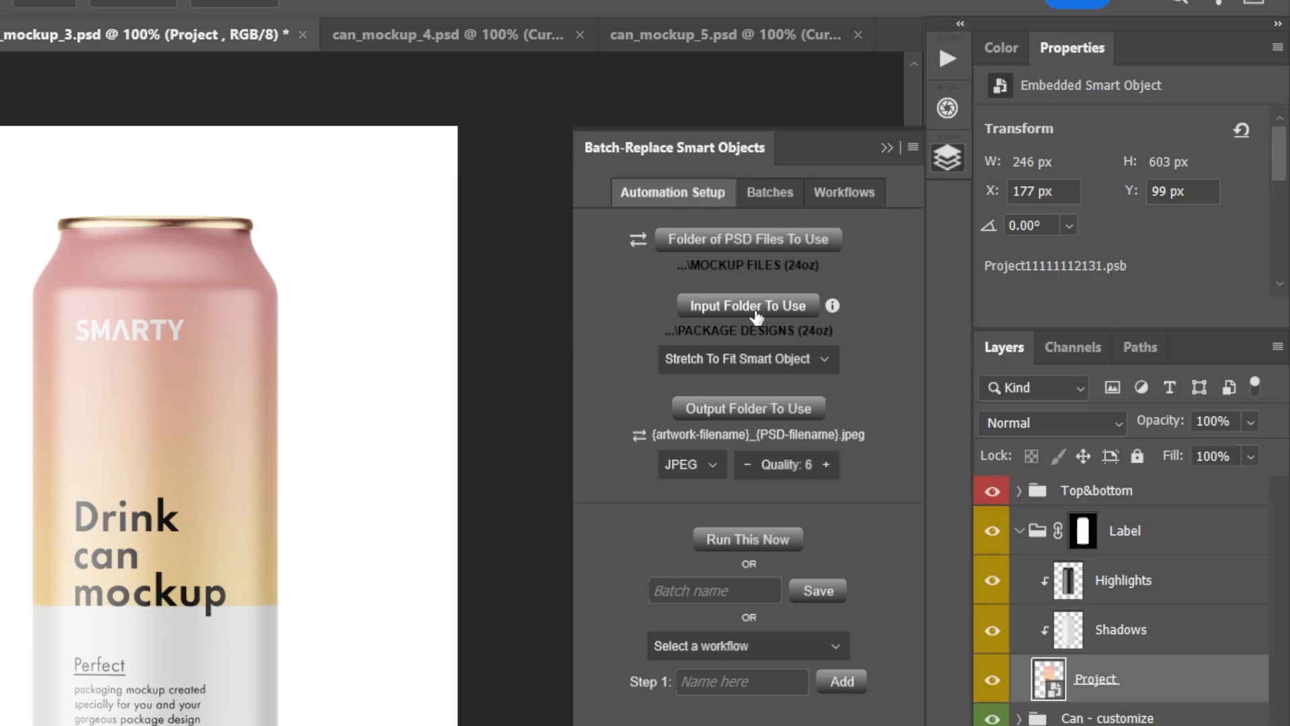
Read the accepted file types for the input folder, and set the output folder to FINAL MOCKUP IMAGES inside Package Design Mockups
click(834, 306)
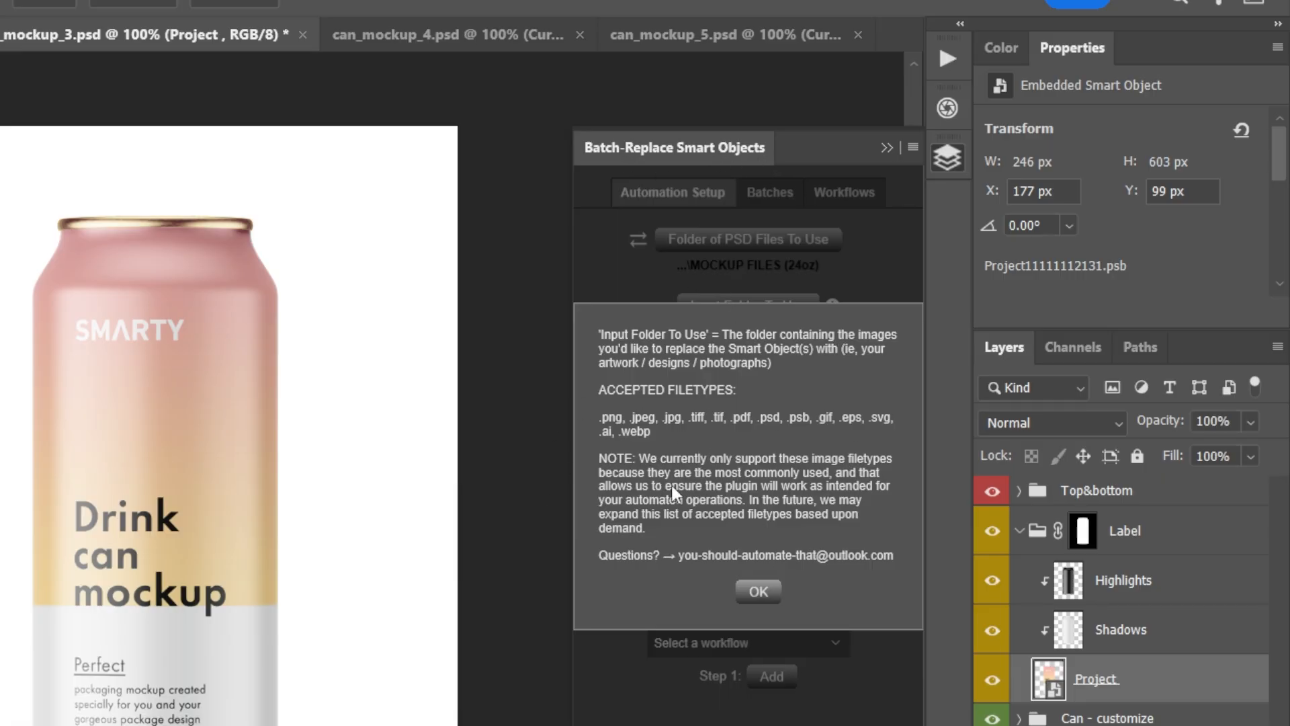
click(758, 592)
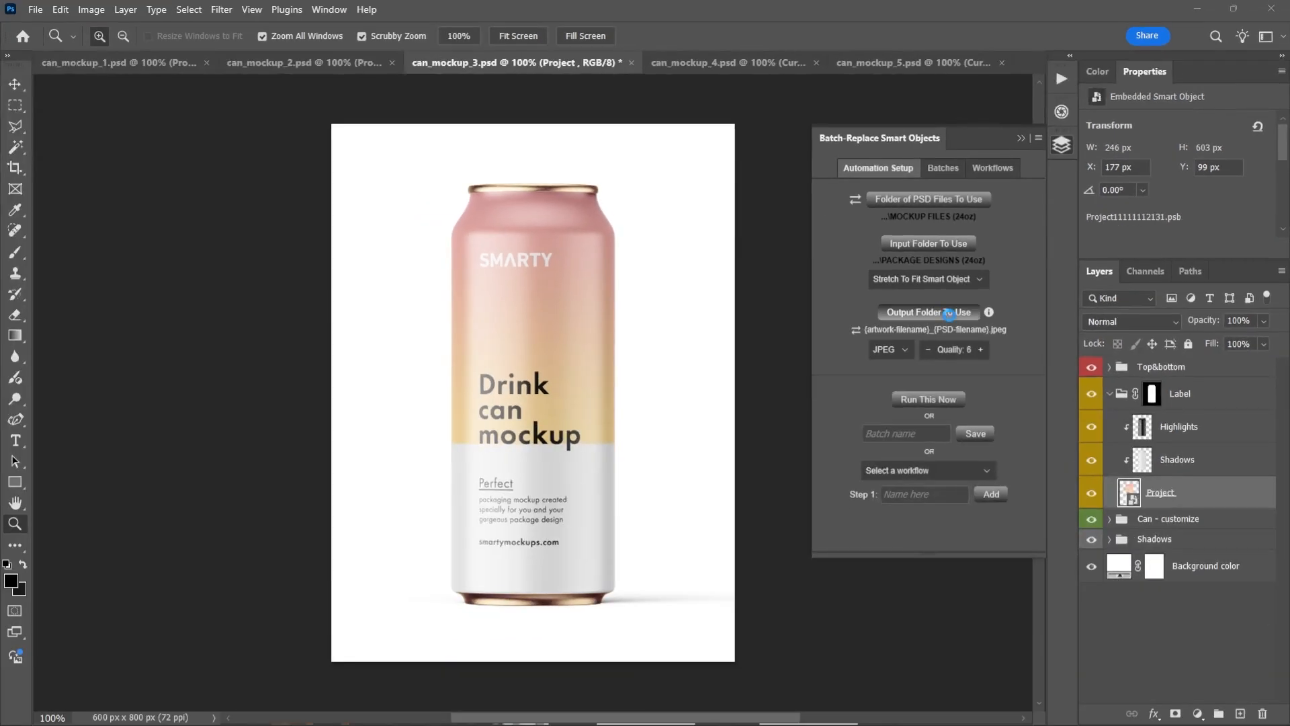
click(780, 416)
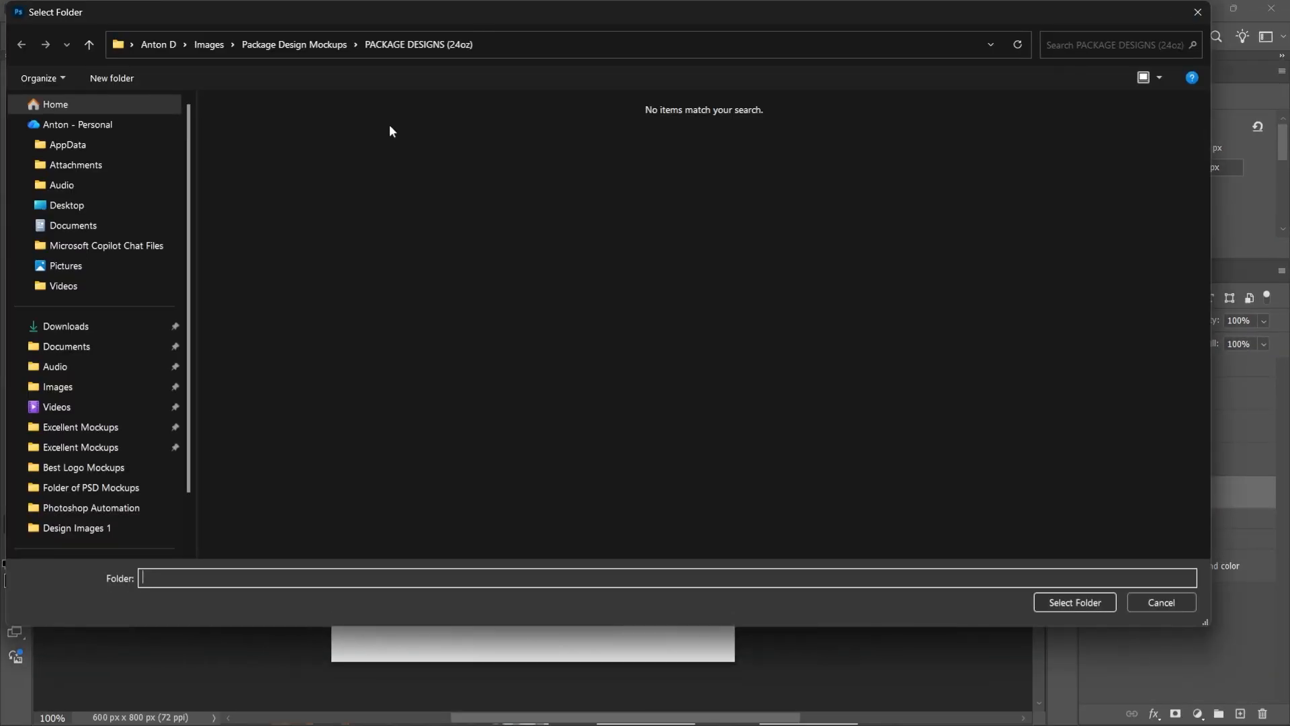
click(331, 47)
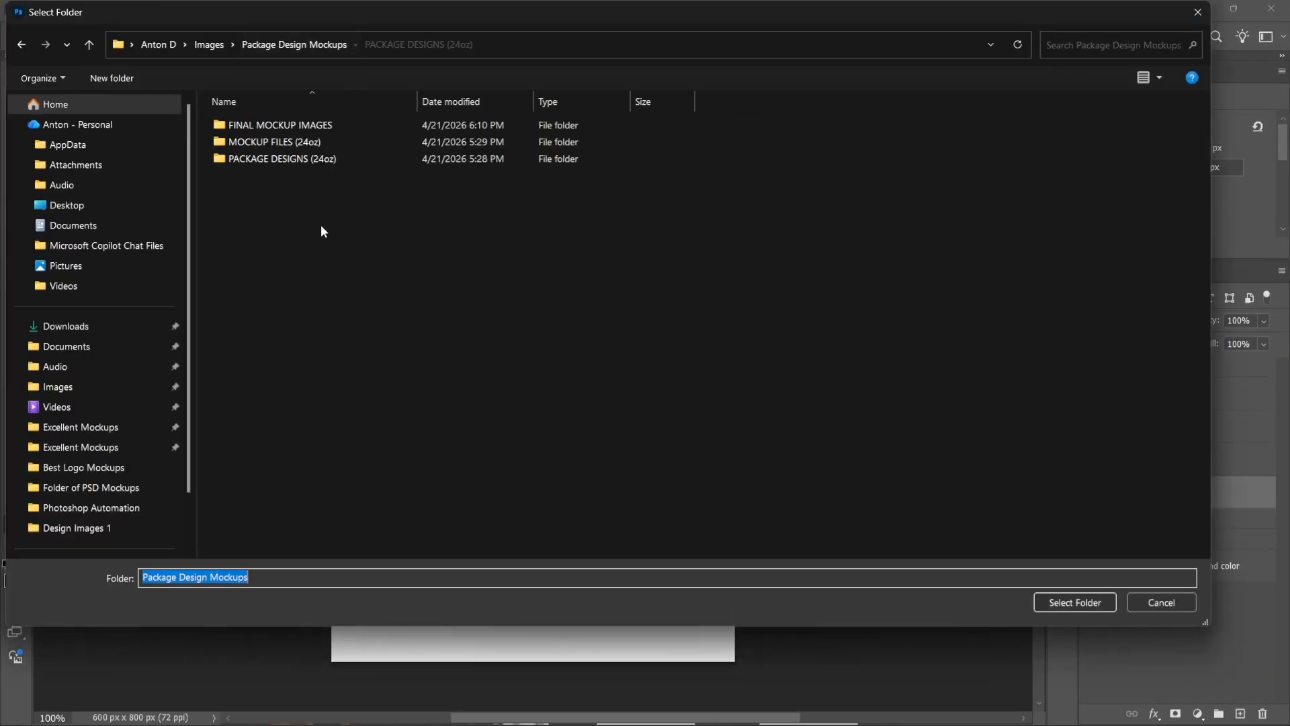
double_click(311, 127)
click(1074, 603)
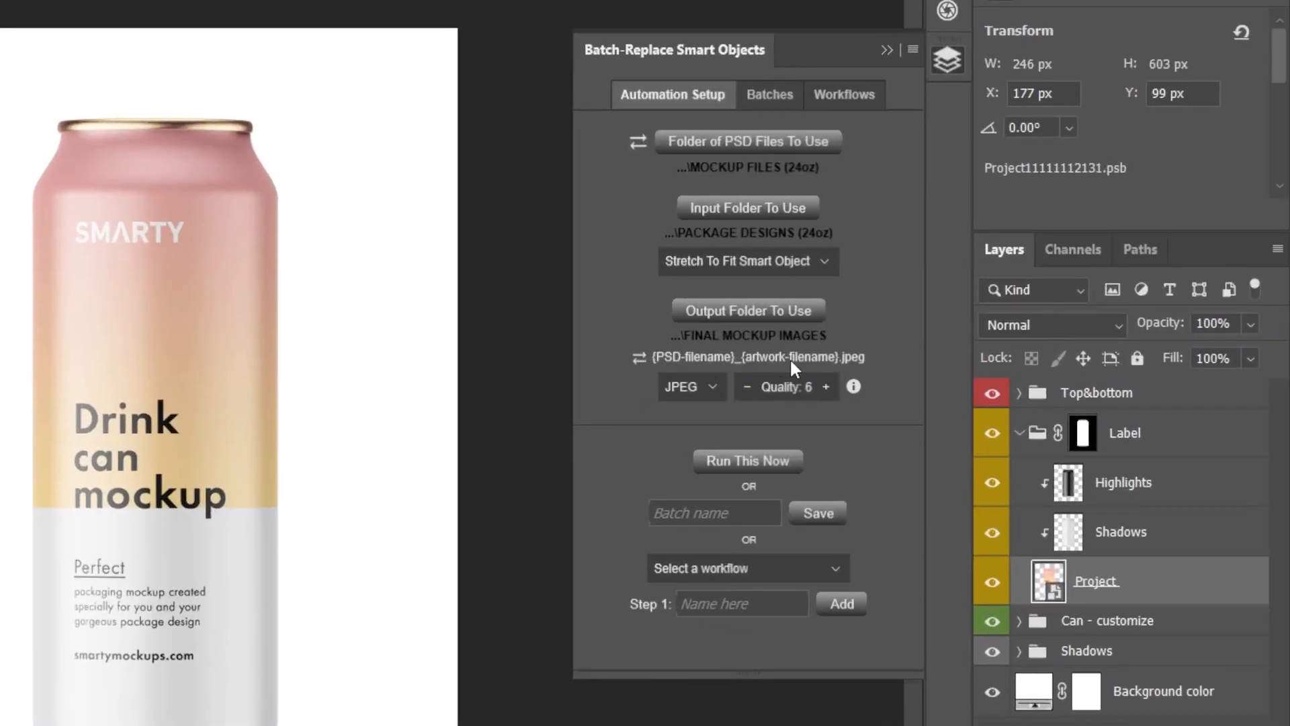
Put the artwork filename before the PSD filename in the output naming, and try PNG as the output format
click(639, 360)
click(710, 396)
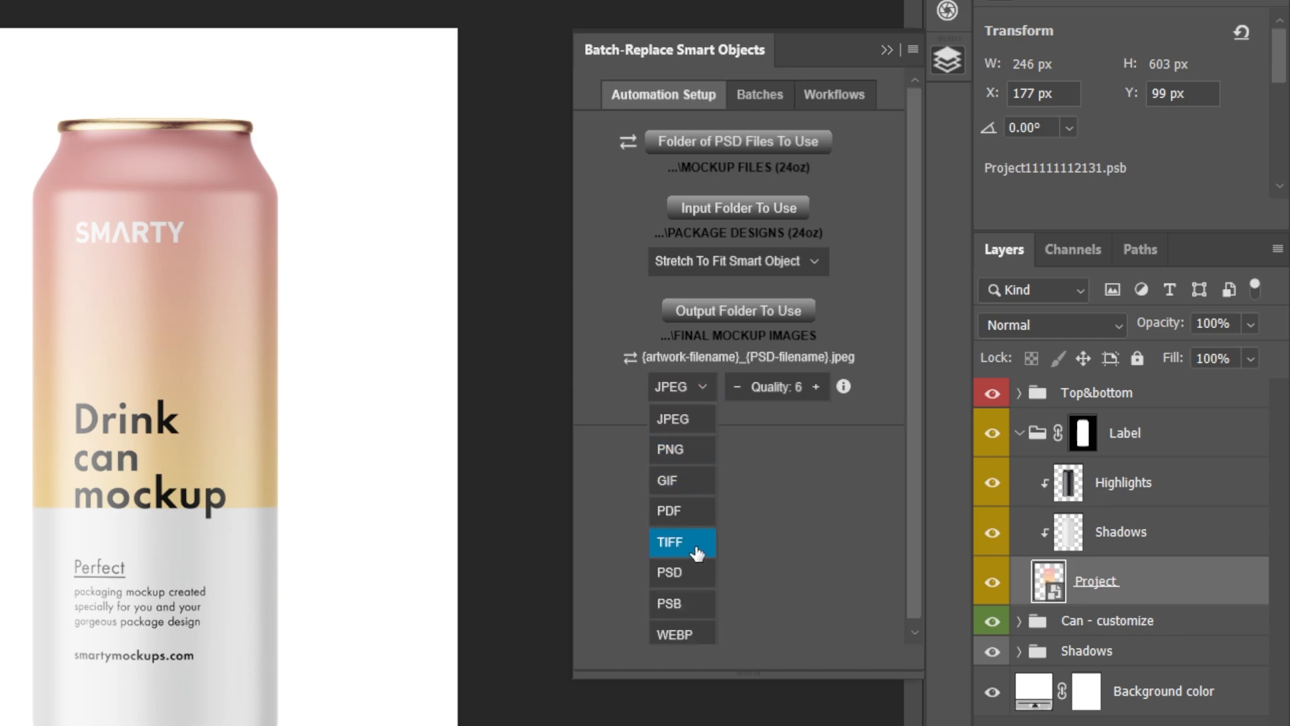
click(693, 458)
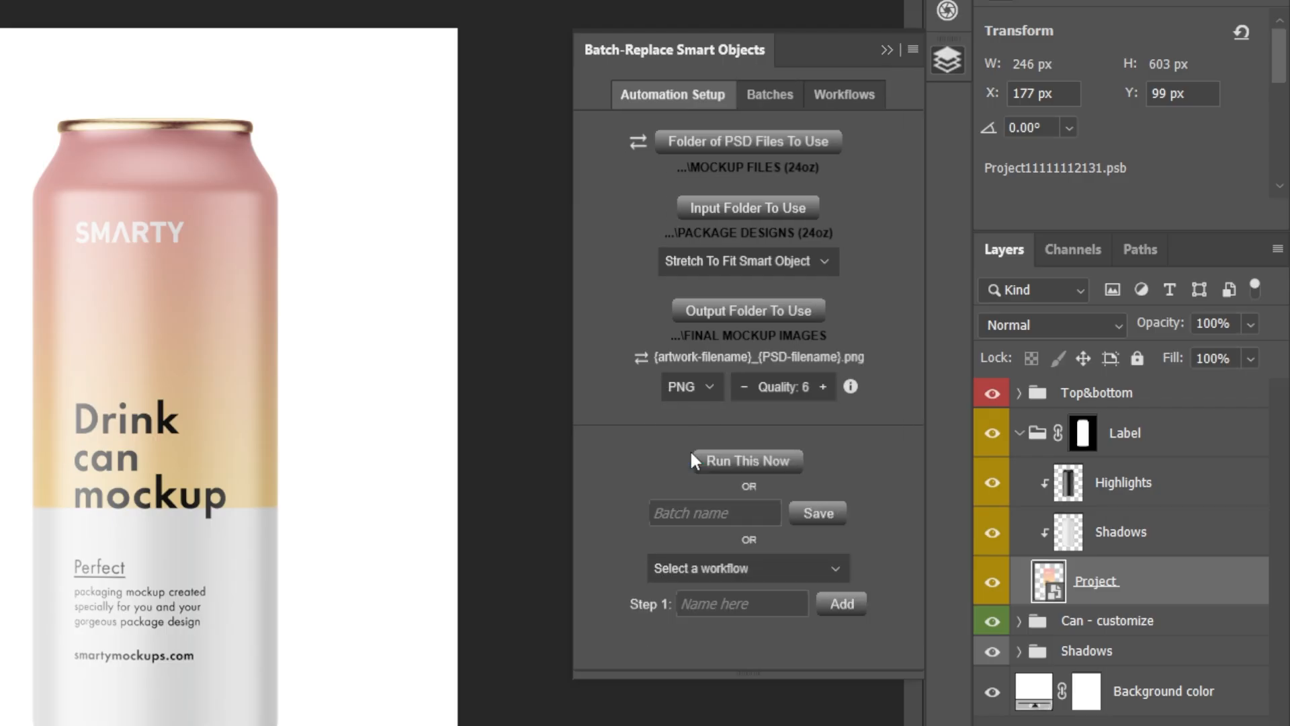
Hide the Background color layer of the can mockup to preview transparency, and show it again
click(703, 395)
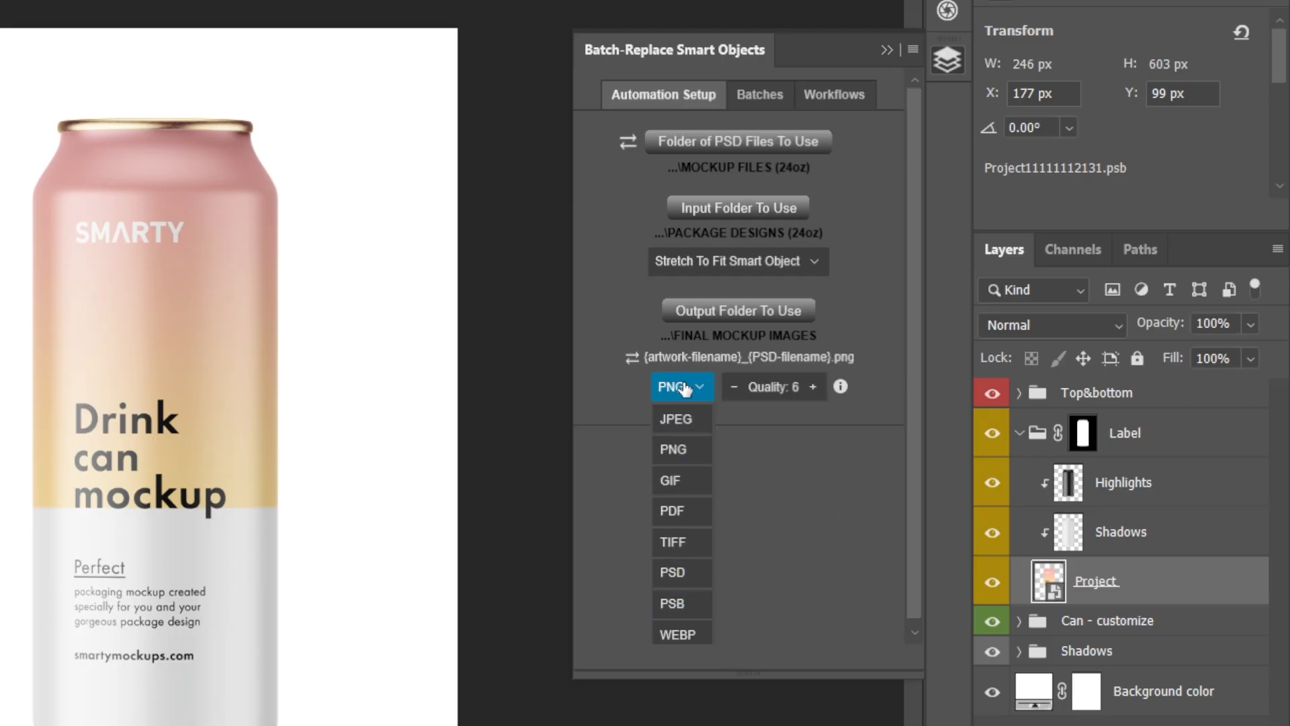
click(683, 387)
click(992, 691)
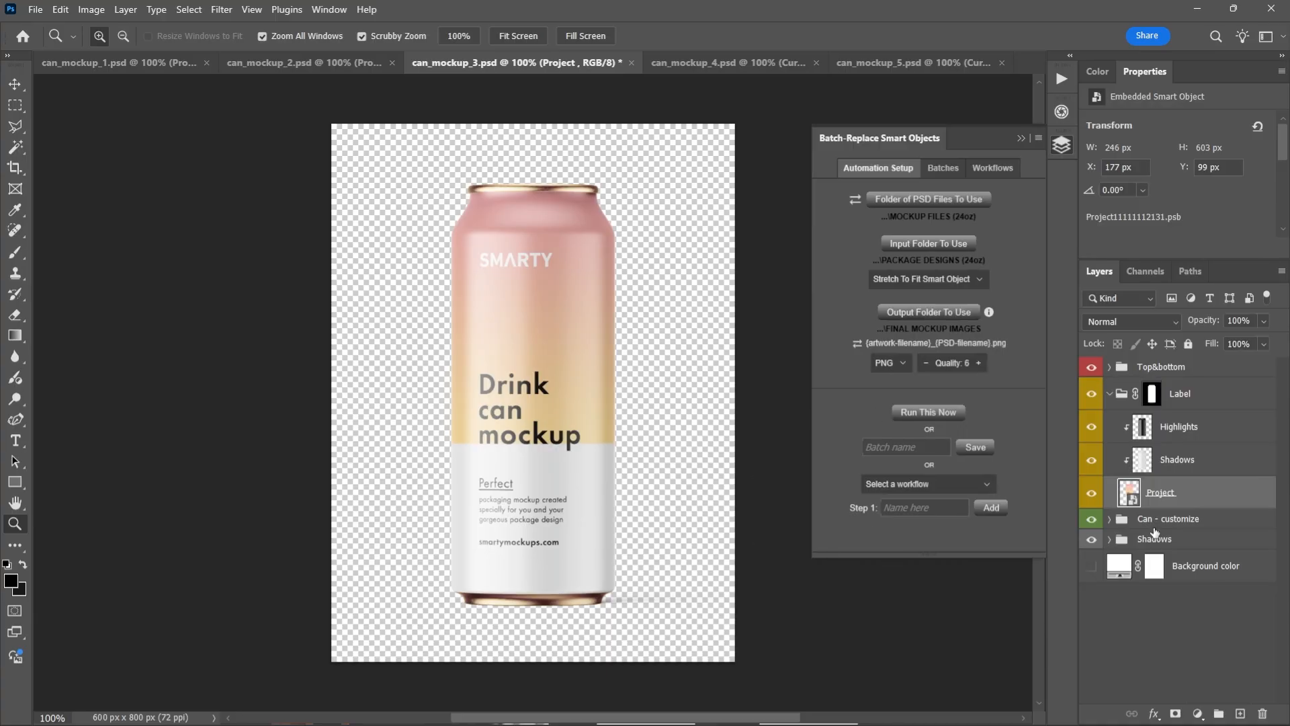
click(1093, 569)
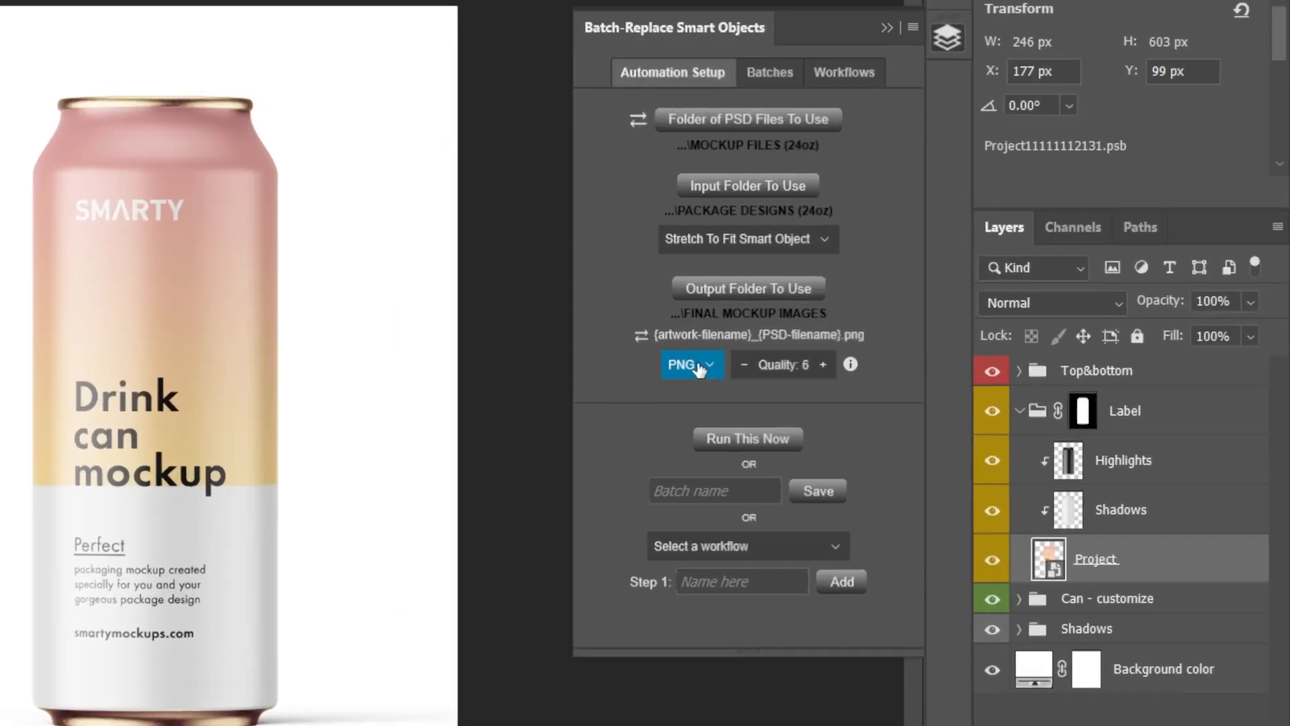
Try PSD as the output format, and set the output format back to JPEG
click(903, 367)
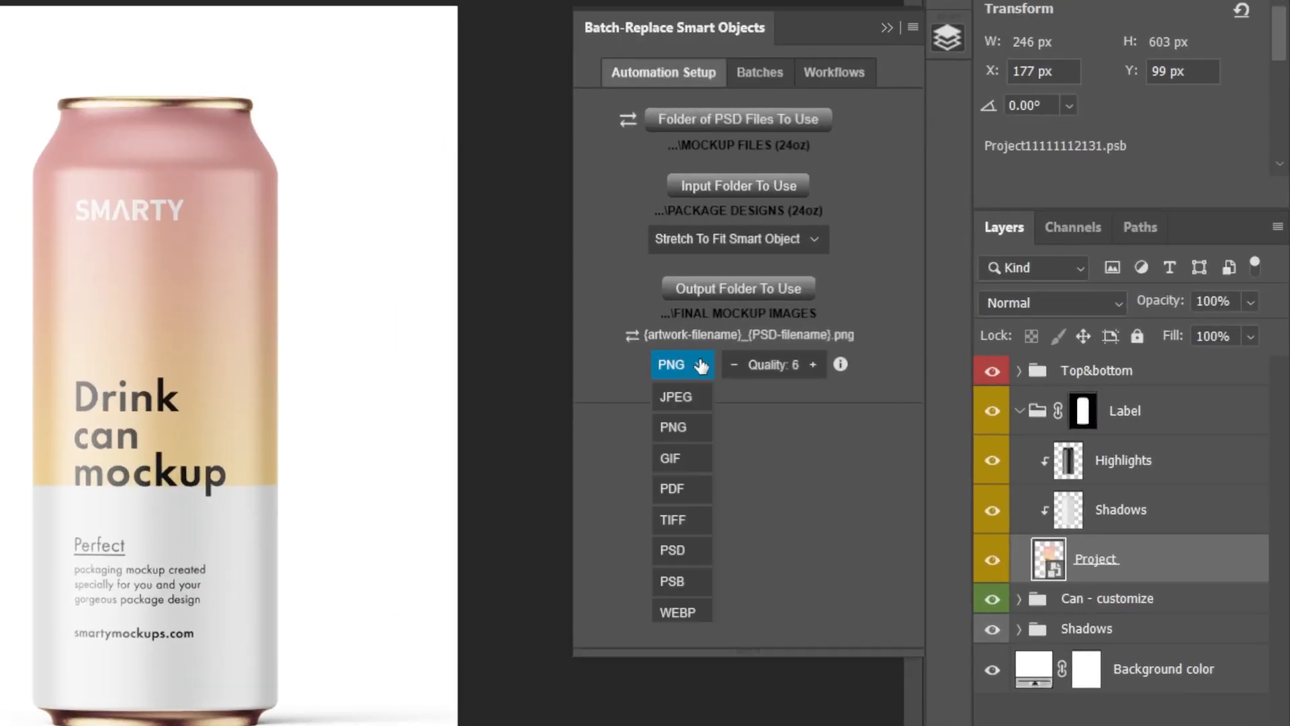
click(674, 550)
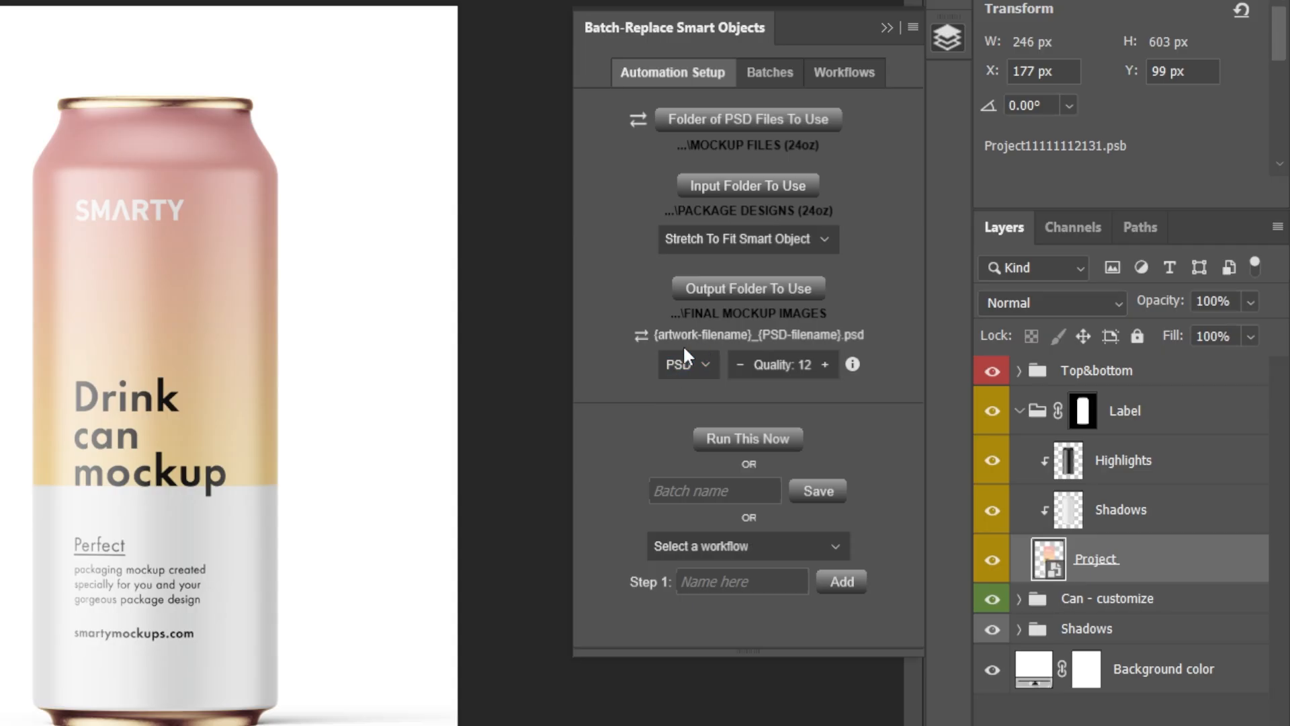
click(680, 365)
click(672, 430)
click(715, 363)
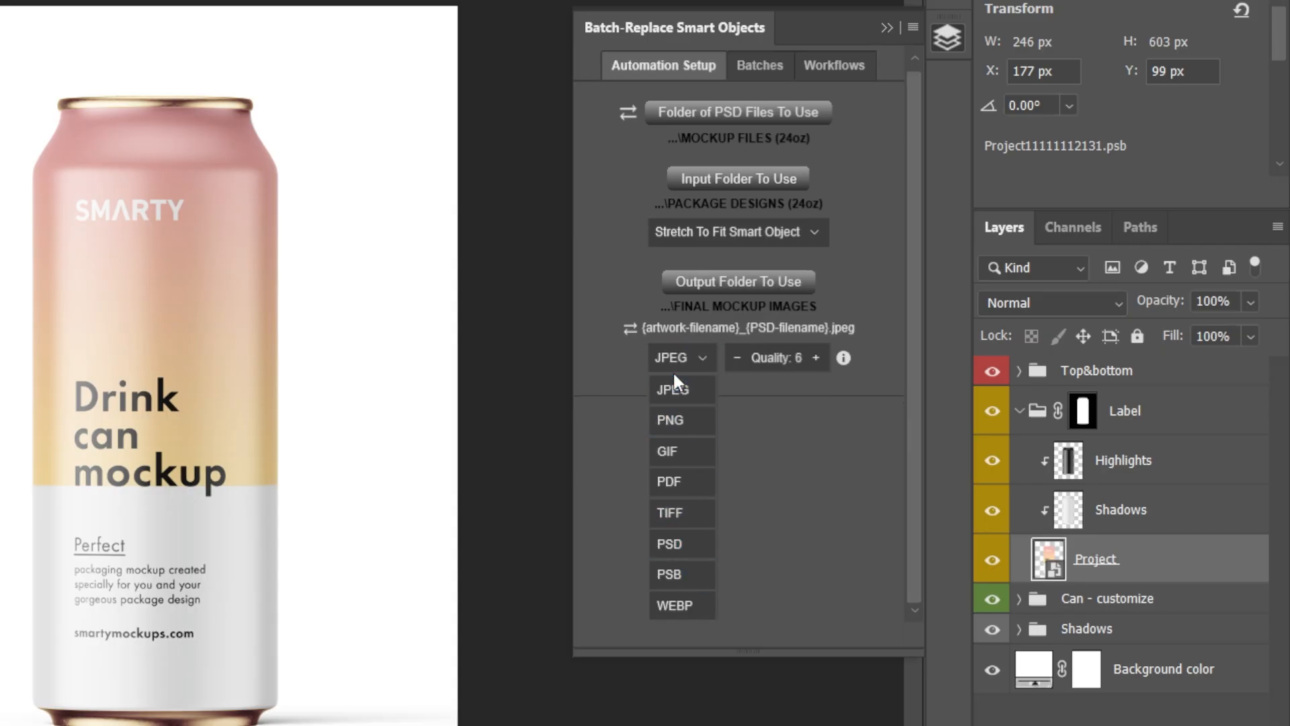
click(686, 388)
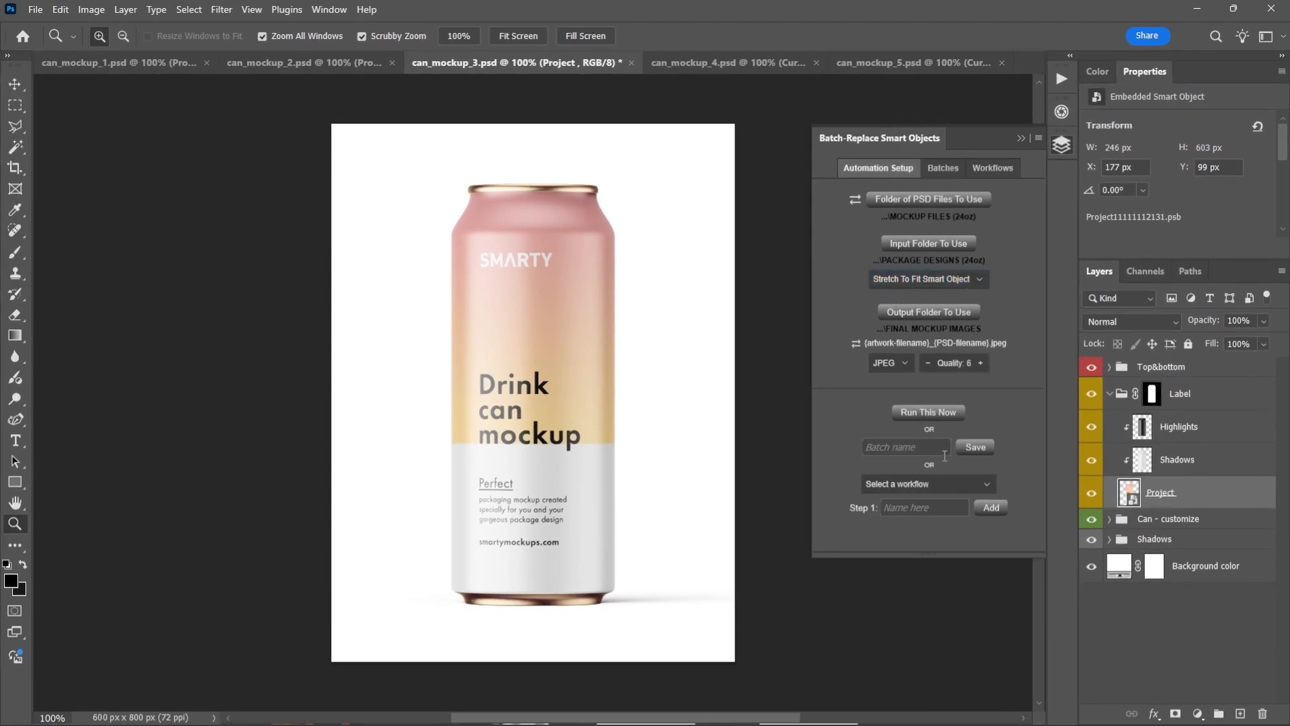
Run the smart object replacement immediately, and switch to File Explorer to check the images being saved in FINAL MOCKUP IMAGES
click(937, 414)
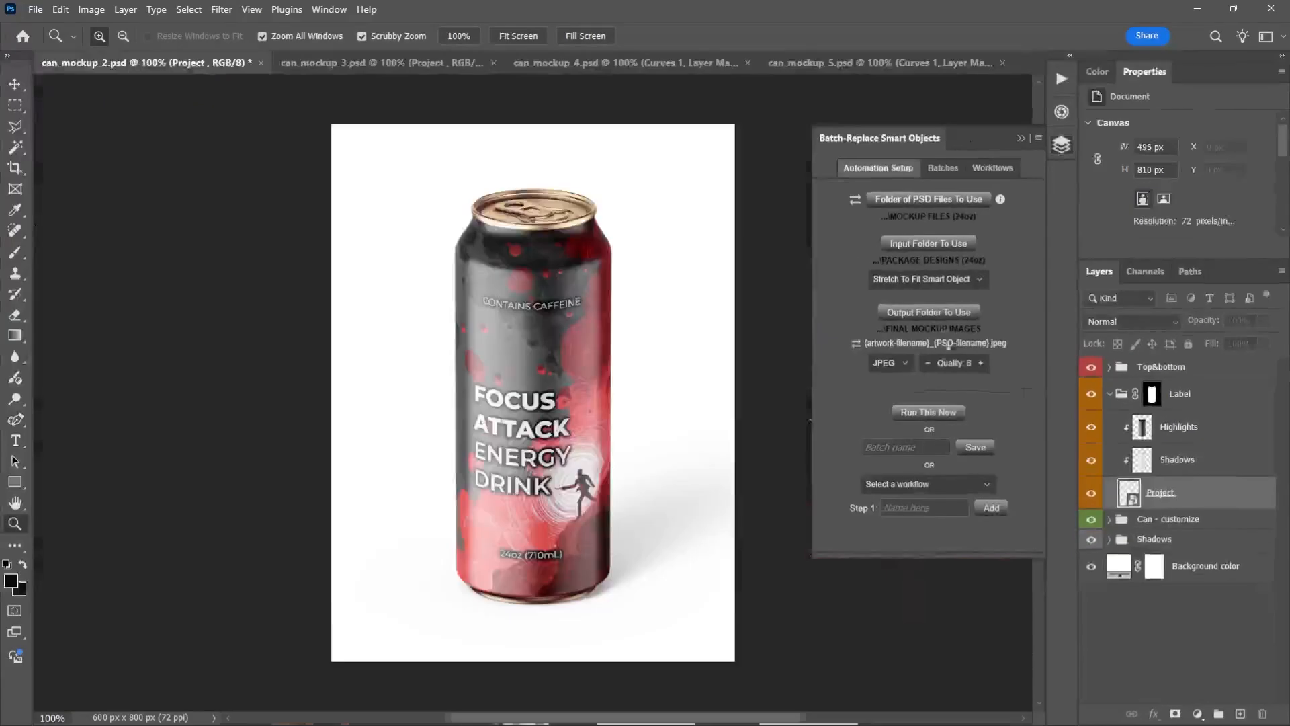
key(alt+Tab)
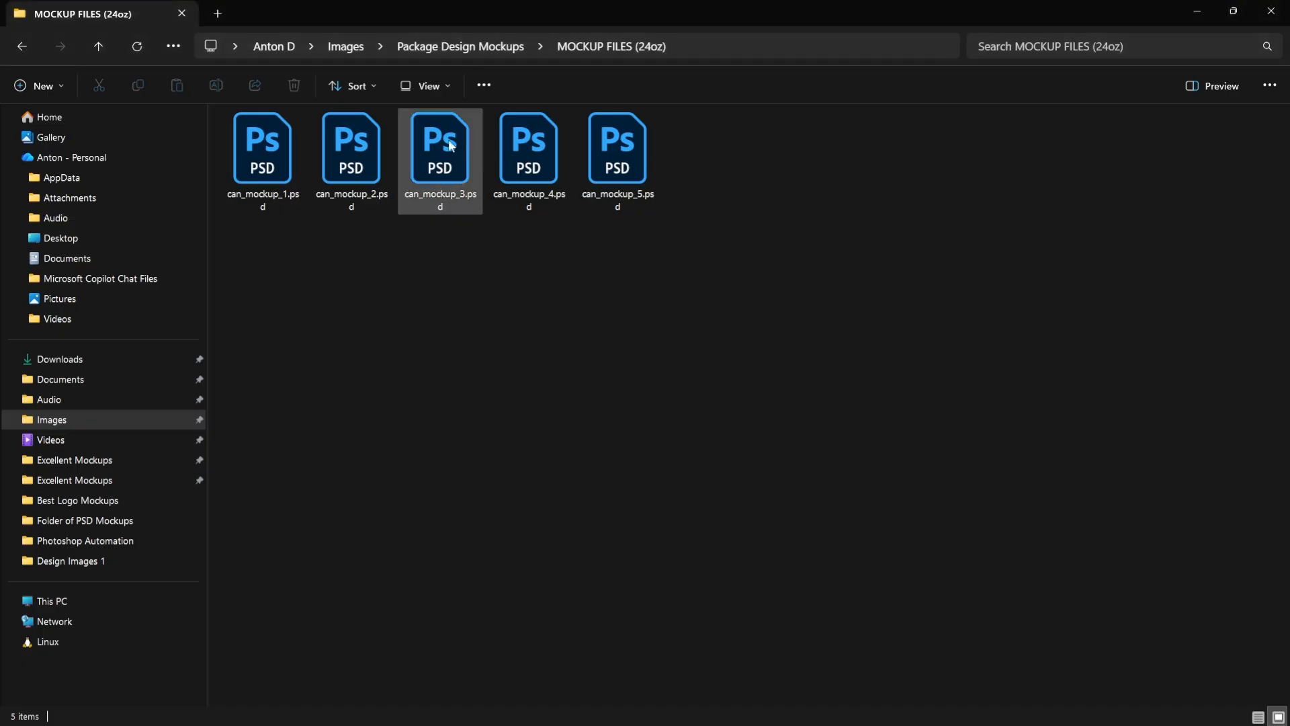
click(465, 50)
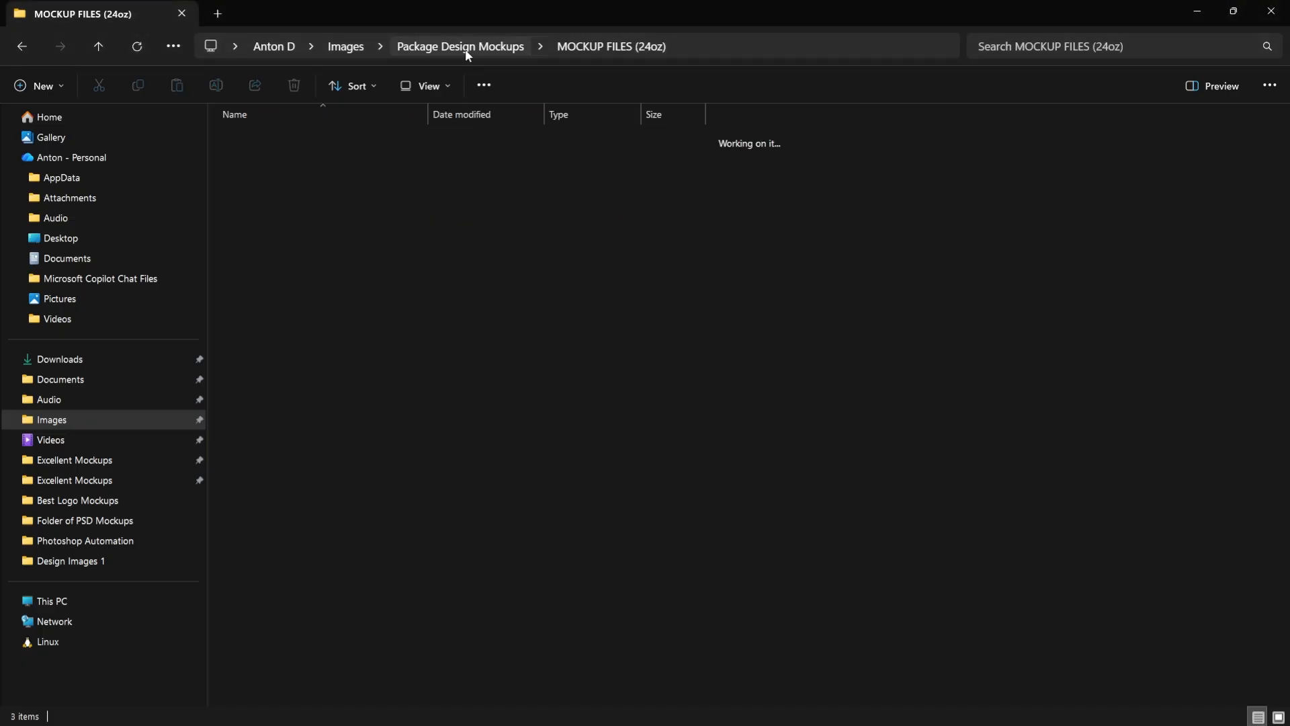
click(355, 139)
double_click(354, 139)
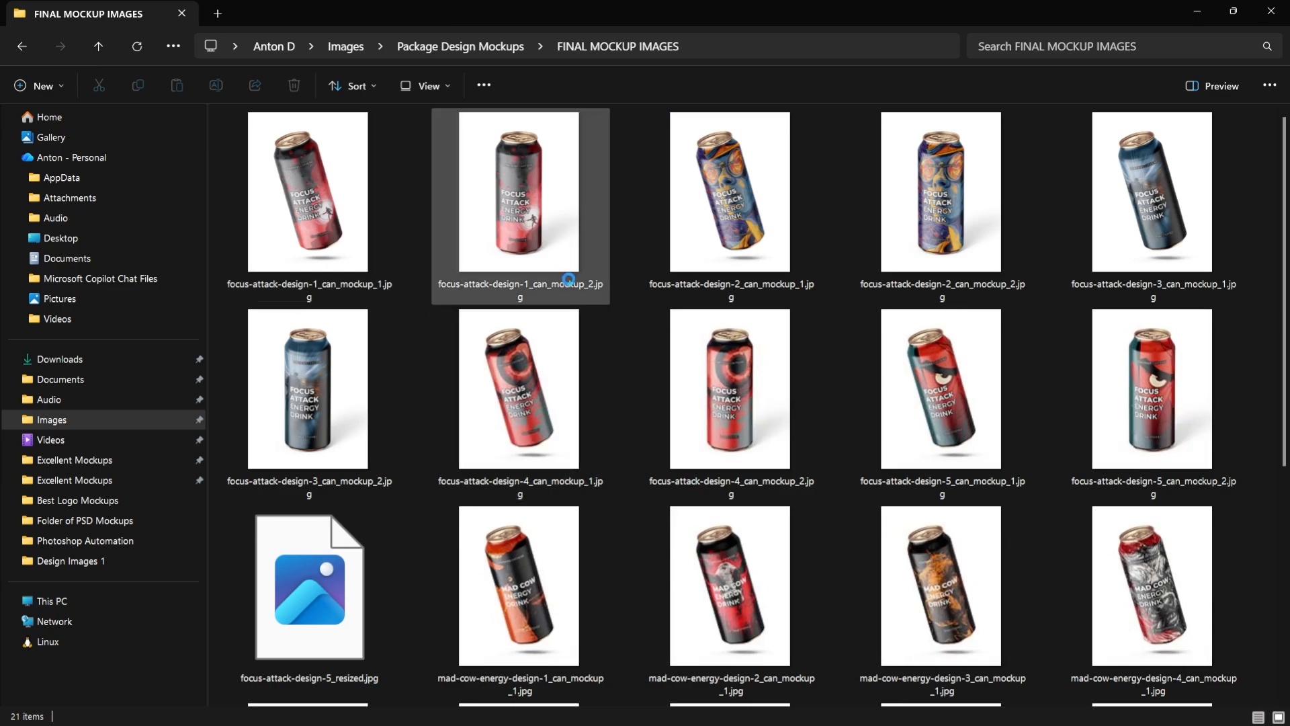
scroll(683, 317, down, 5)
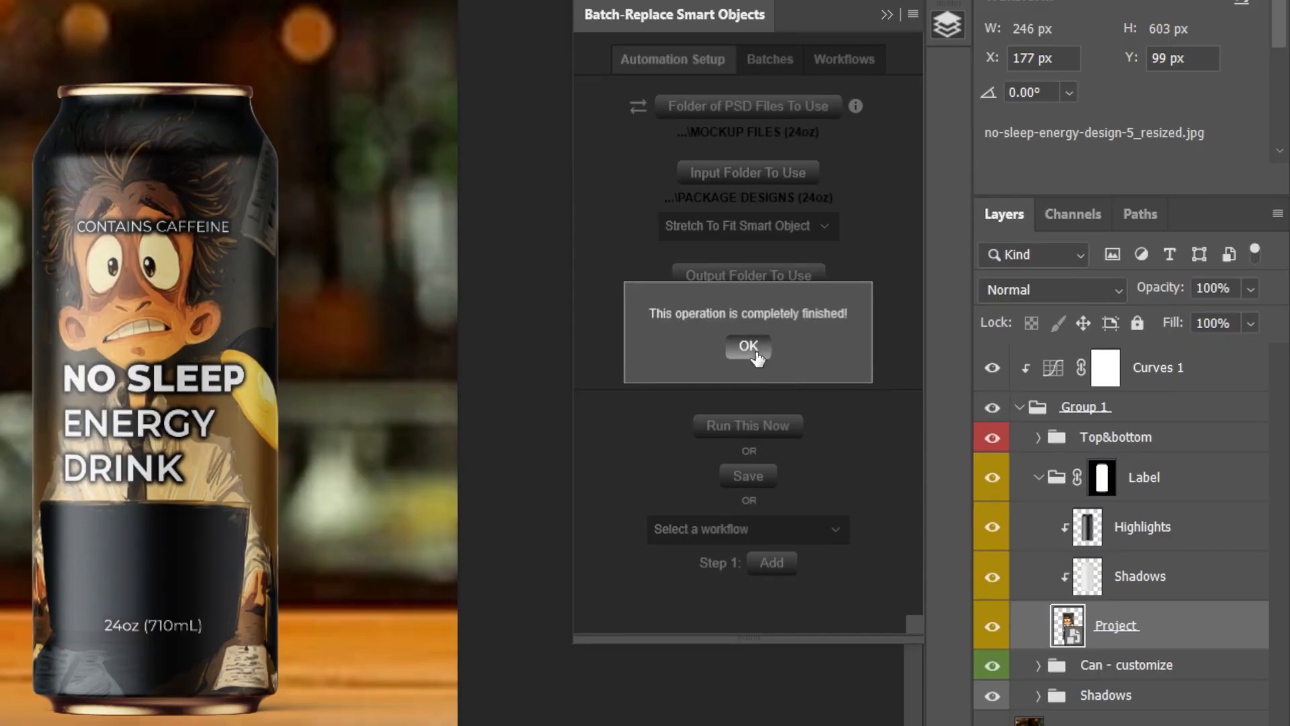
Dismiss the completion message, and reopen the FINAL MOCKUP IMAGES folder in File Explorer
click(756, 355)
key(alt+Tab)
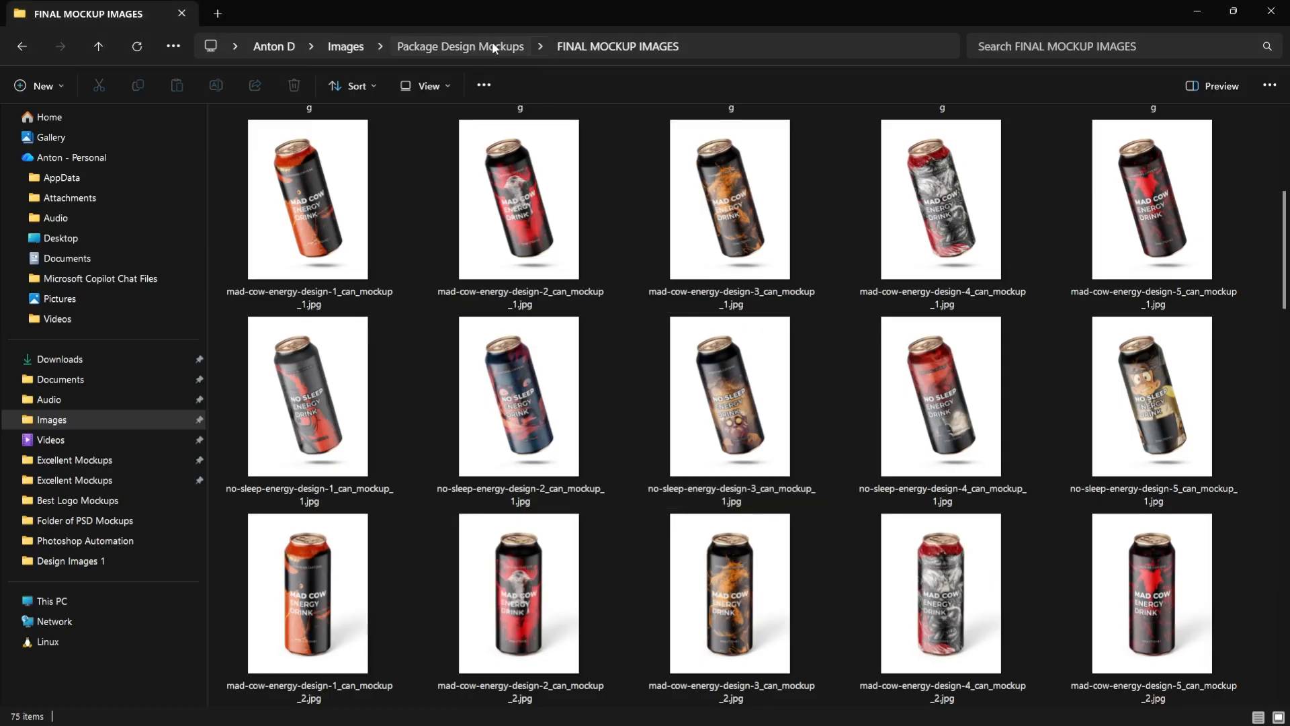
click(492, 45)
double_click(337, 144)
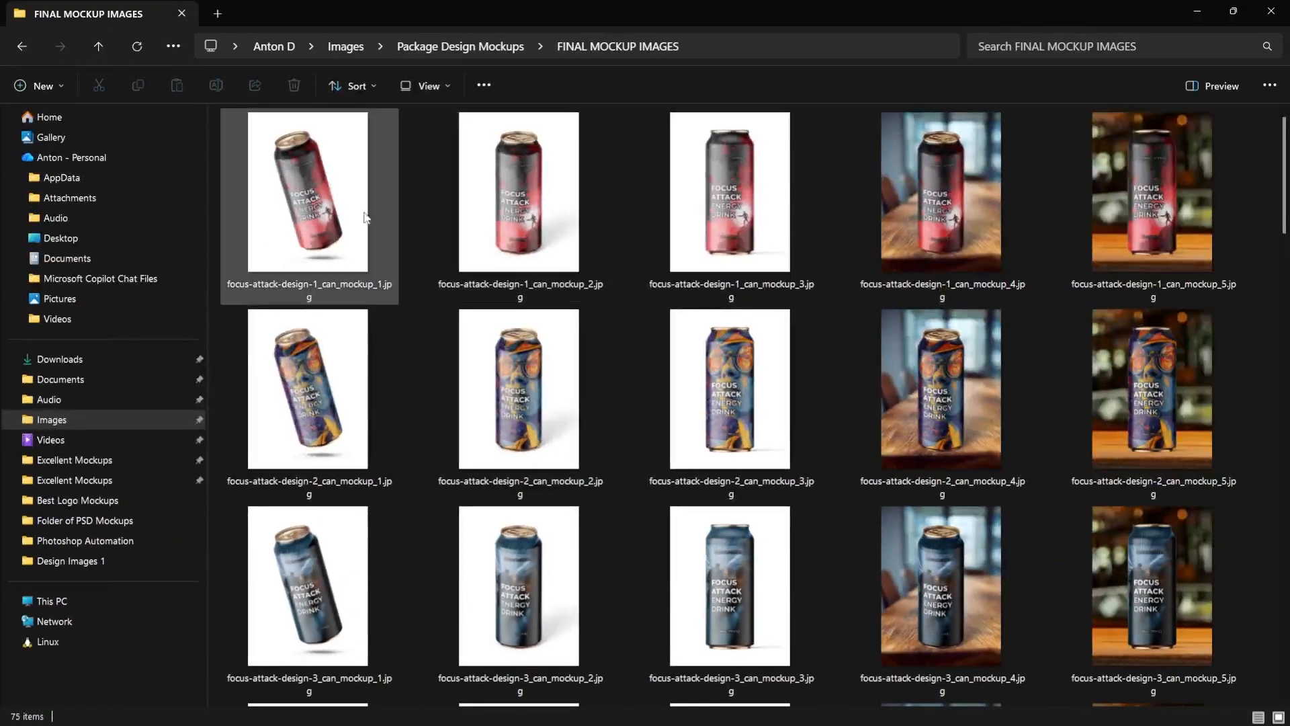
Examine the exported Focus Attack mockups design by design, selecting the five can images of designs 1 to 4 in turn
click(365, 217)
shift+click(1120, 217)
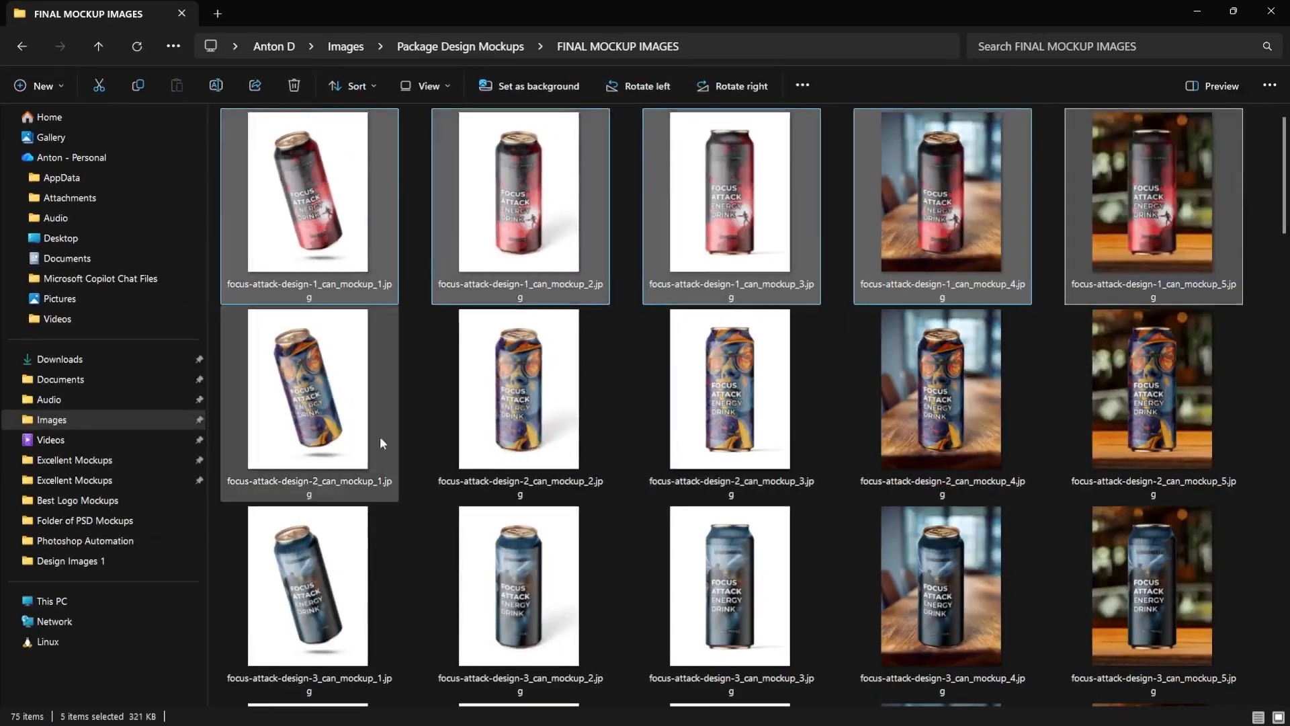
click(482, 508)
shift+click(1140, 393)
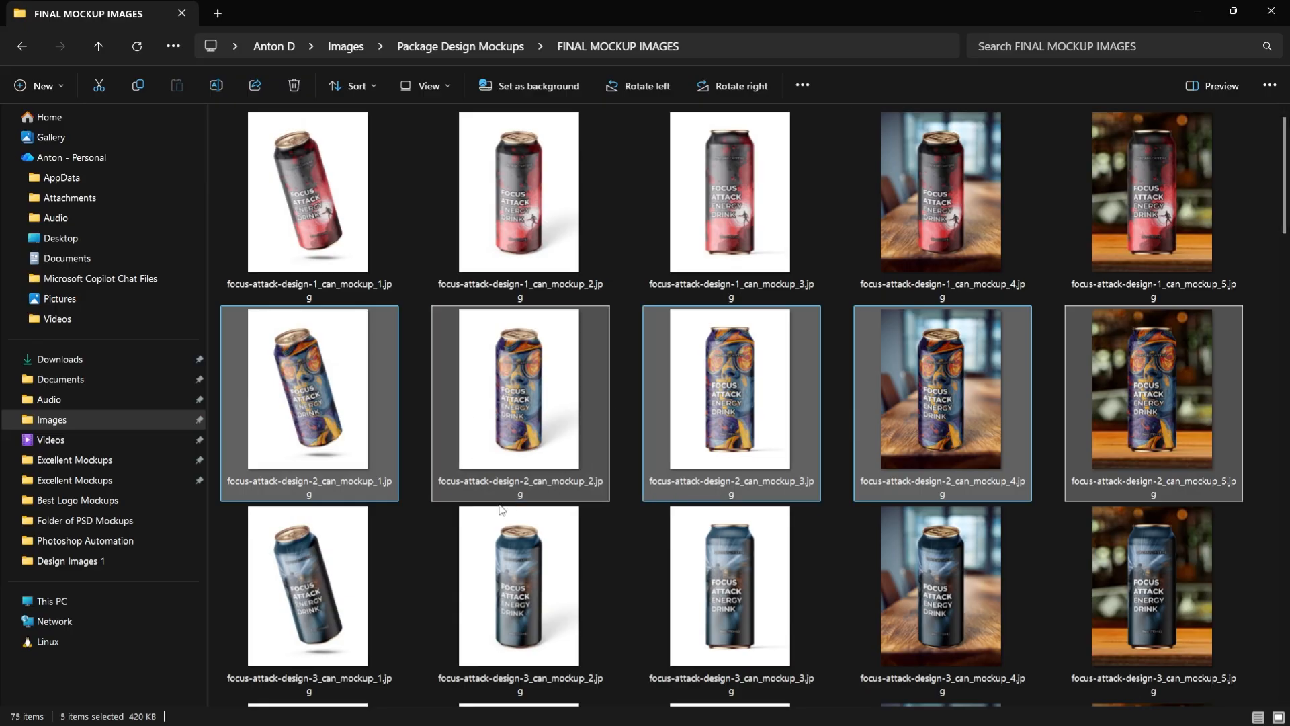
click(372, 559)
shift+click(1199, 600)
scroll(770, 487, down, 4)
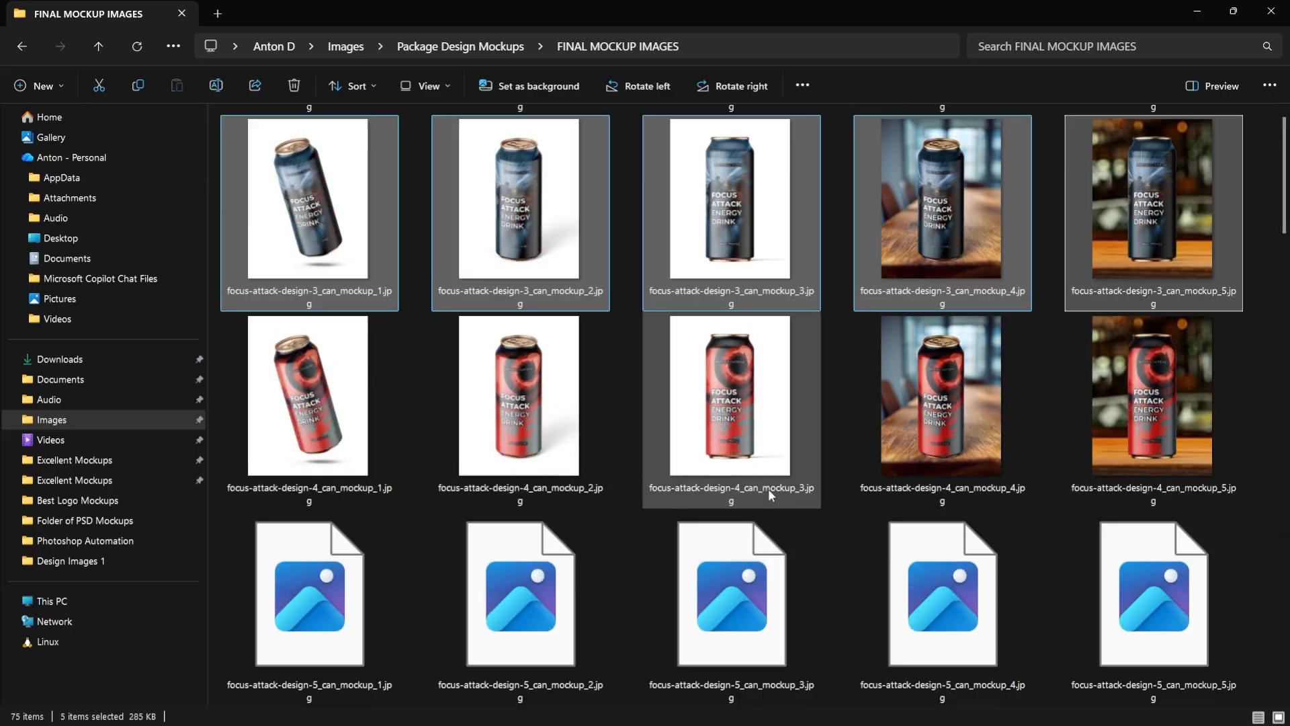
click(332, 375)
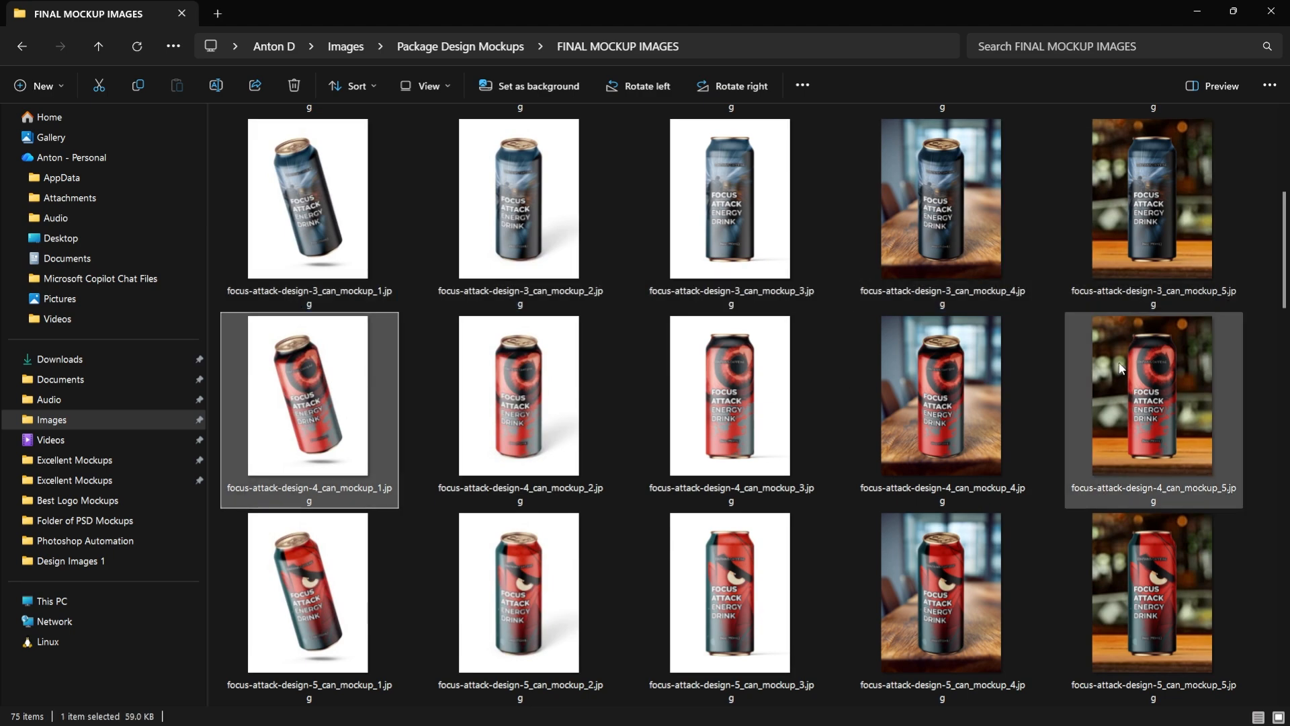
shift+click(1120, 363)
drag(734, 407, 699, 379)
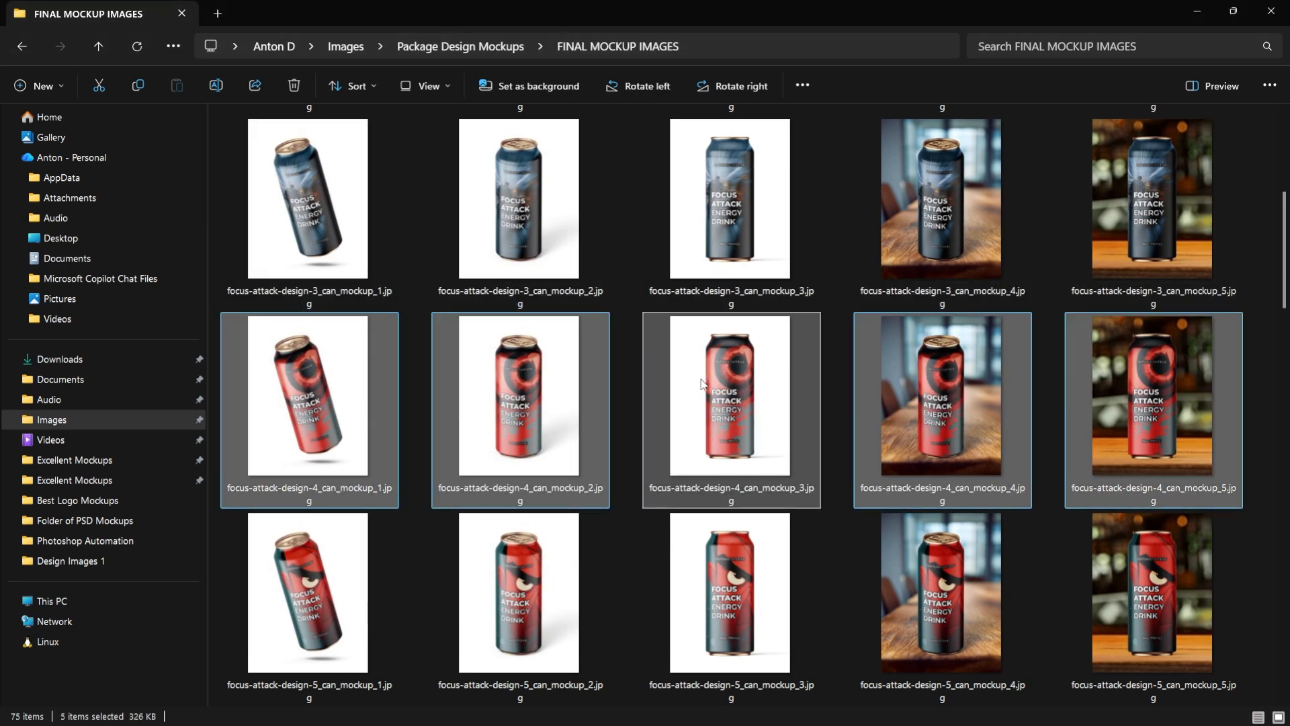
scroll(672, 349, up, 4)
click(551, 214)
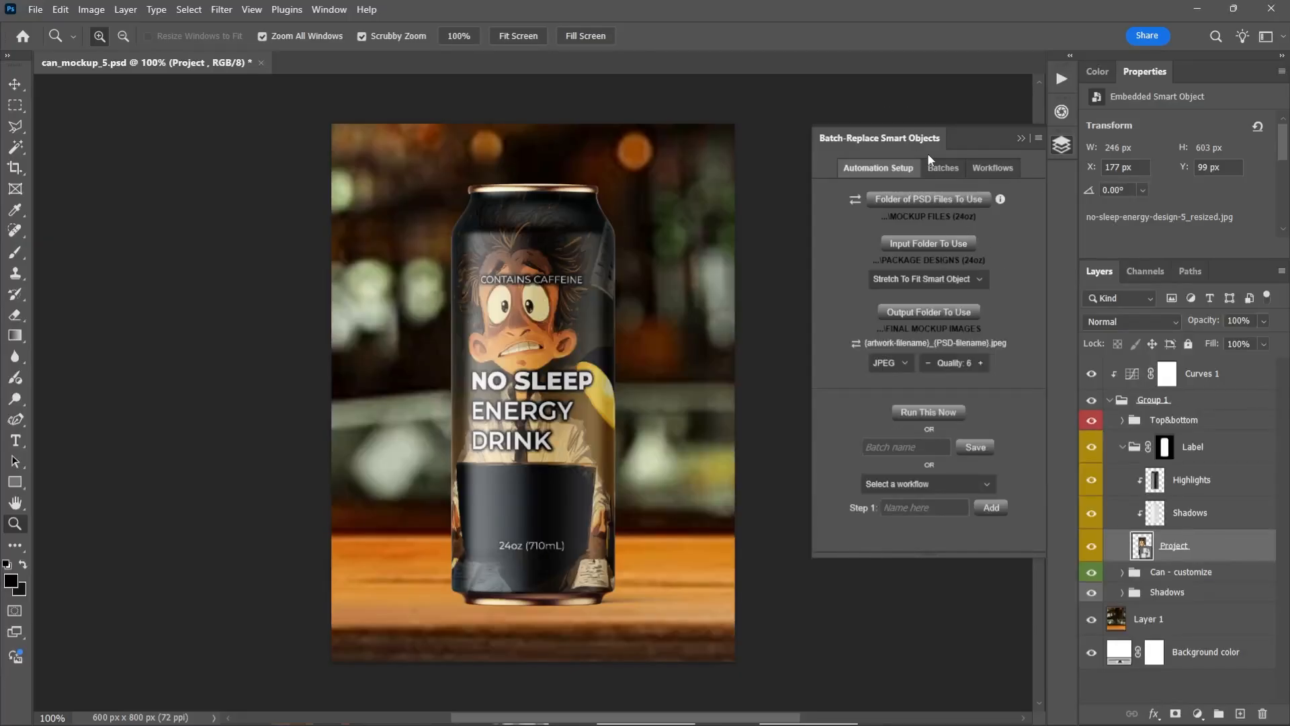
Save the current automation setup as a batch named "24 oz can mockups"
click(943, 452)
text(24 ox)
key(BackSpace)
text(z can mockups)
click(976, 447)
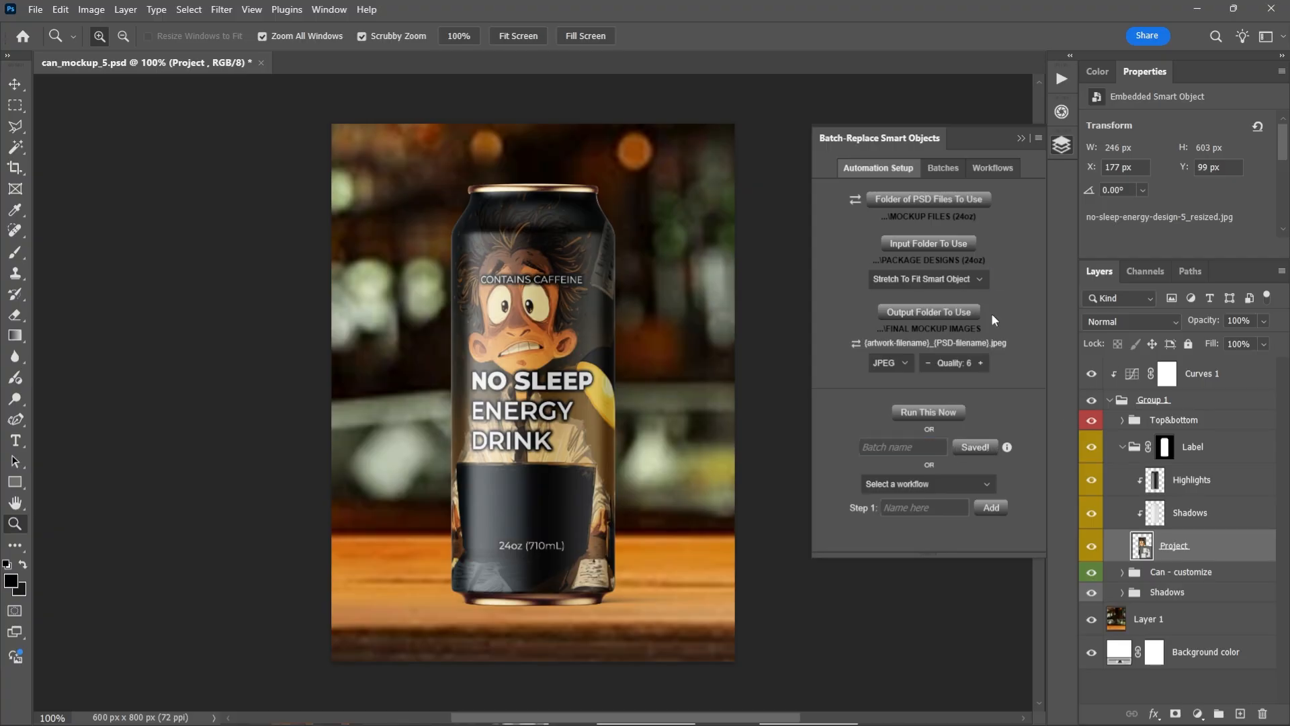
Locate the newly saved can mockups batch at the end of the saved batches and examine it
click(948, 172)
scroll(1038, 202, down, 1)
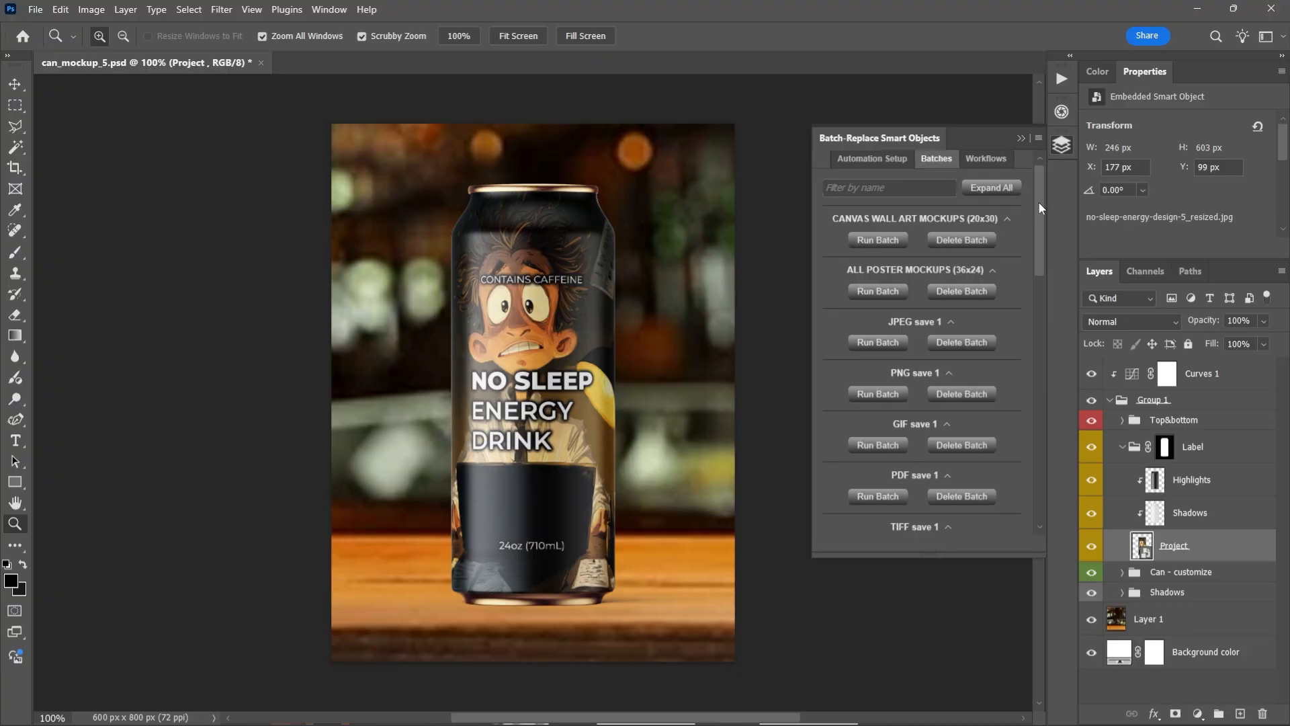
drag(1039, 203, 1034, 464)
click(933, 495)
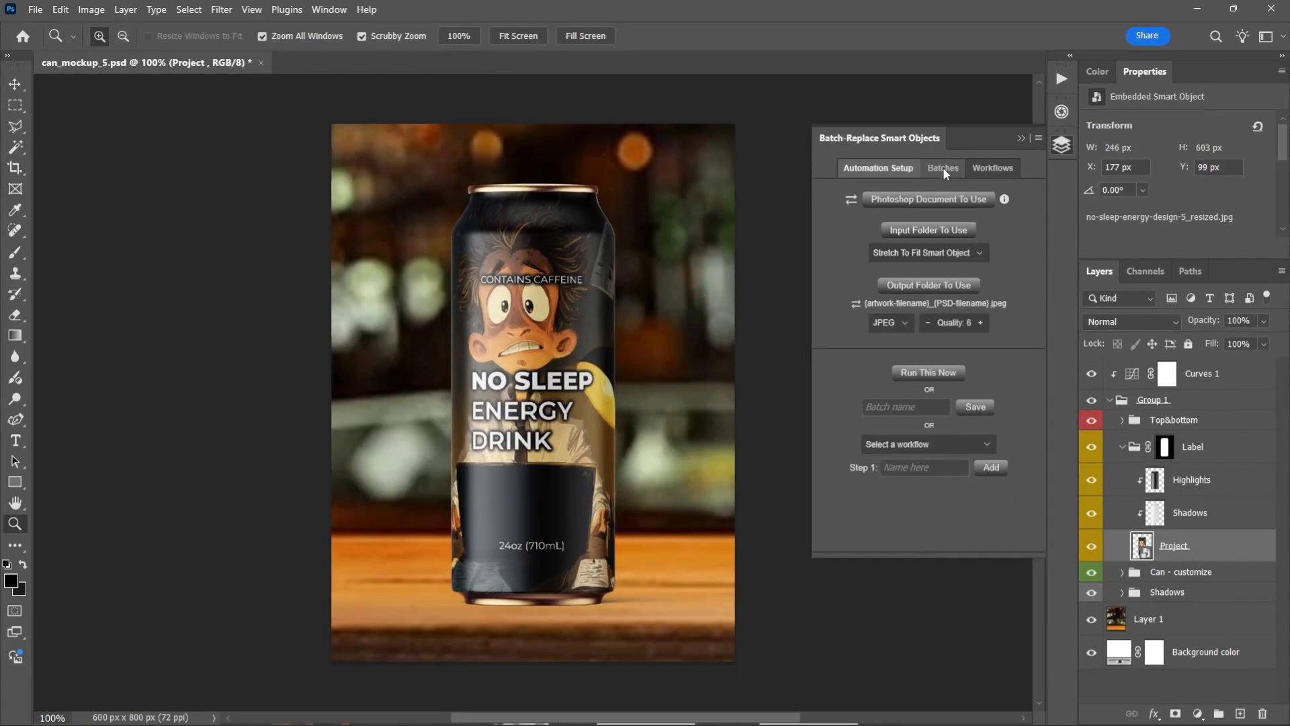
click(943, 170)
drag(1040, 193, 1047, 520)
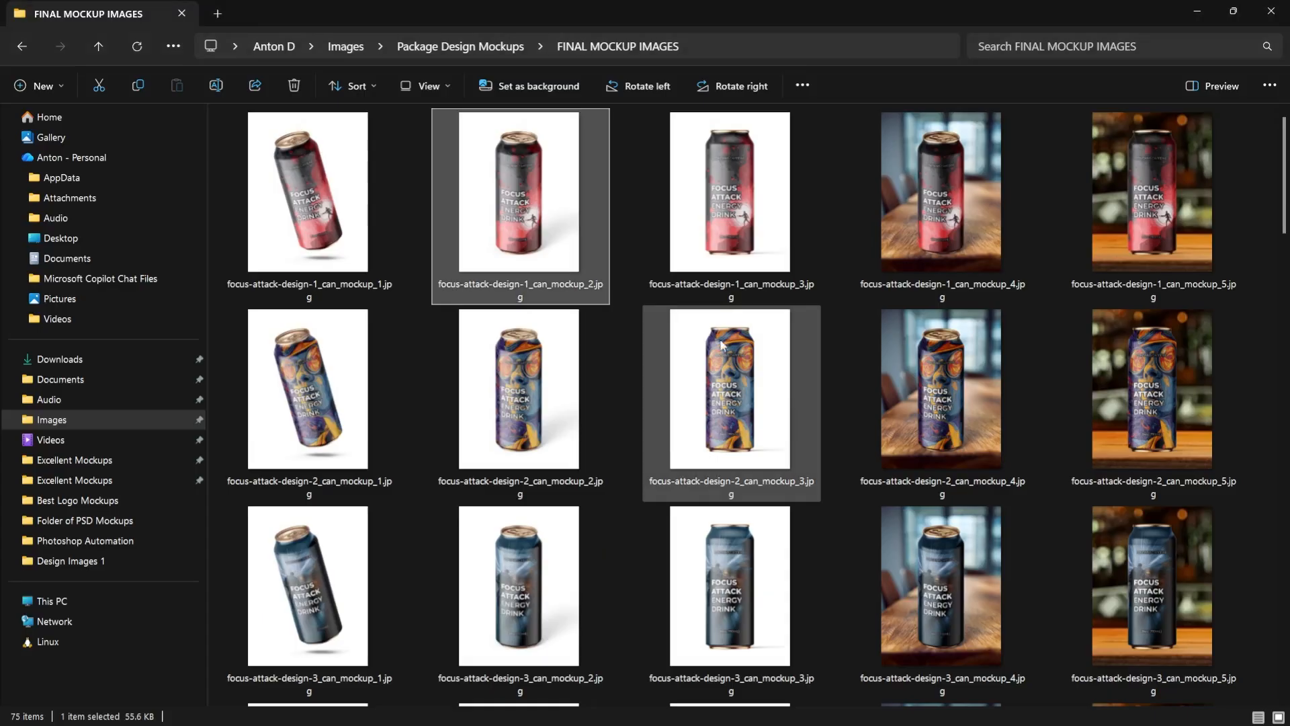
Examine the no-sleep-energy-design-5 mockups at the end of the FINAL MOCKUP IMAGES folder
scroll(577, 363, down, 10)
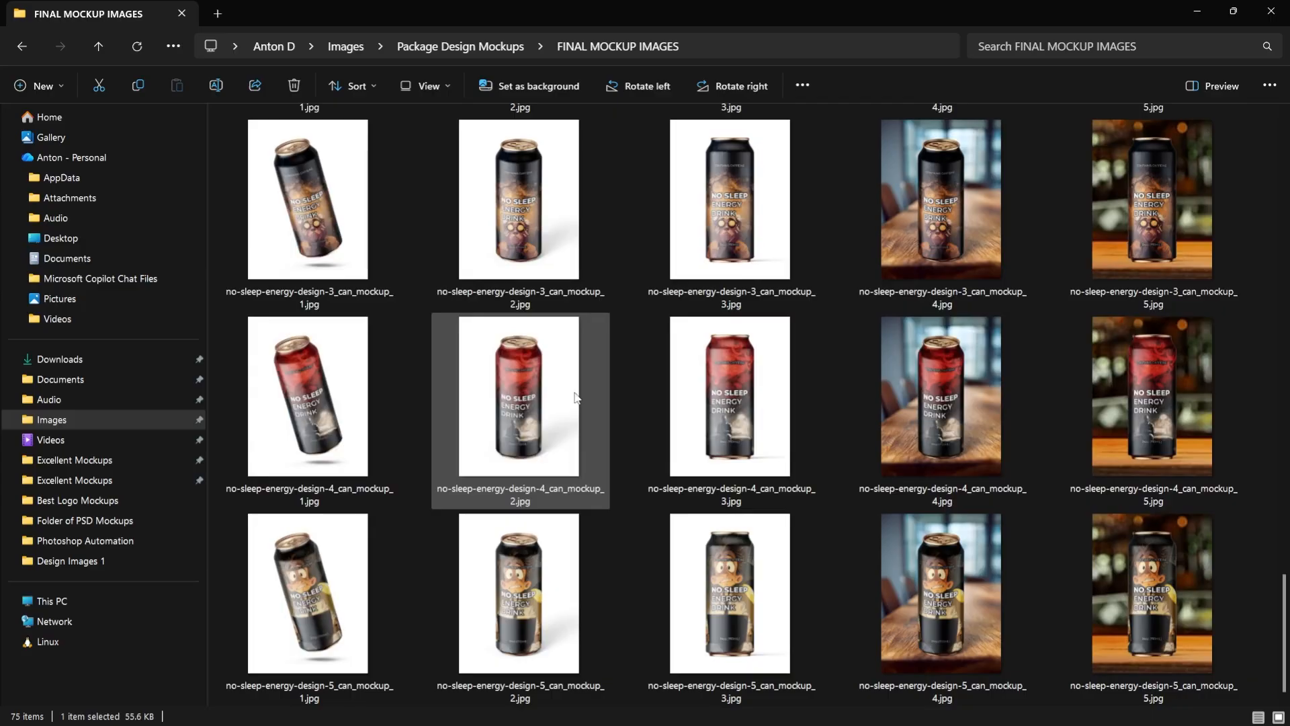
click(364, 594)
shift+click(1149, 579)
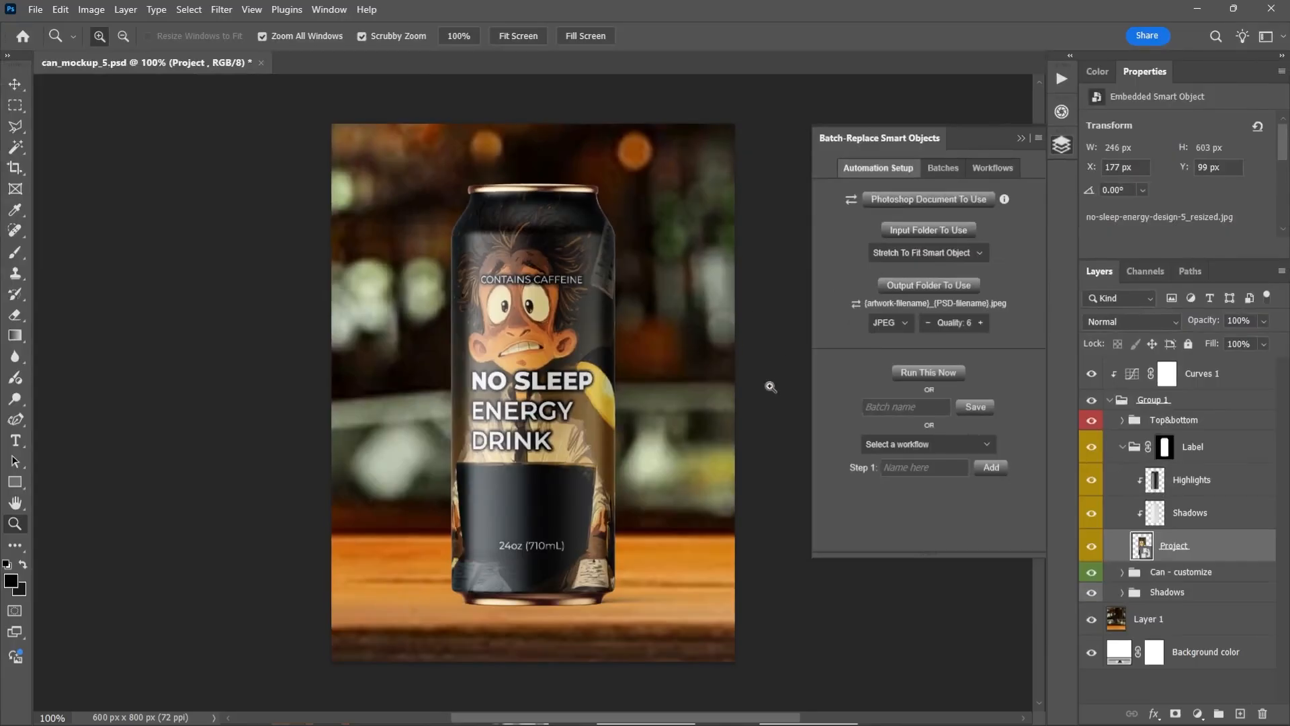
View mad-cow-energy-design-1_can_mockup_3.jpg enlarged in the image viewer, and switch back to Photoshop
key(alt+Tab)
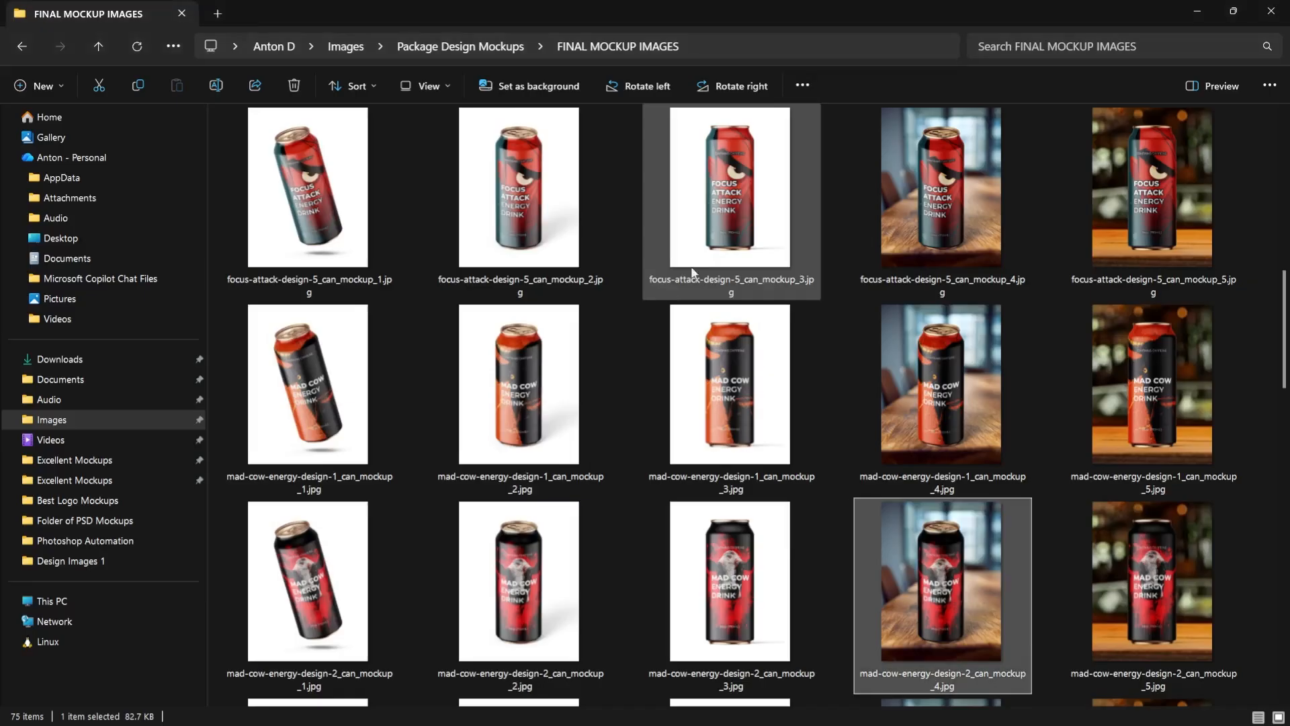
double_click(768, 370)
scroll(712, 350, up, 1)
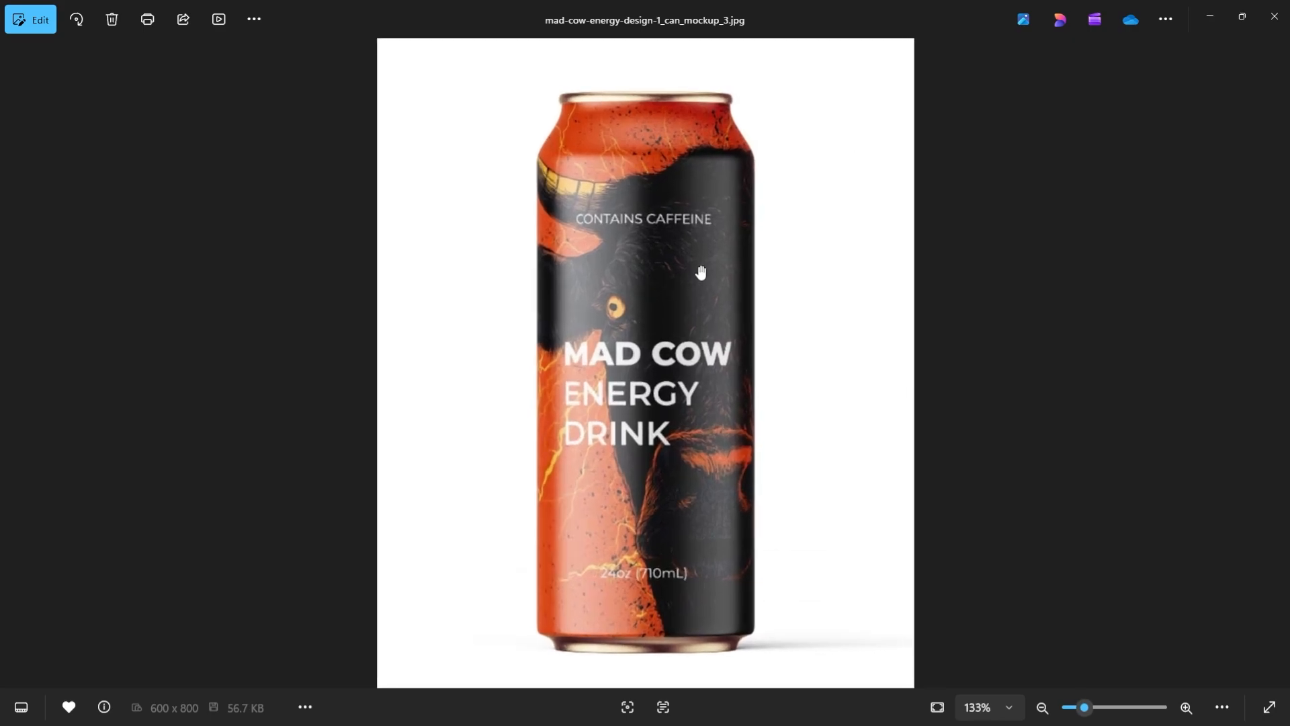
key(alt+Tab)
click(711, 242)
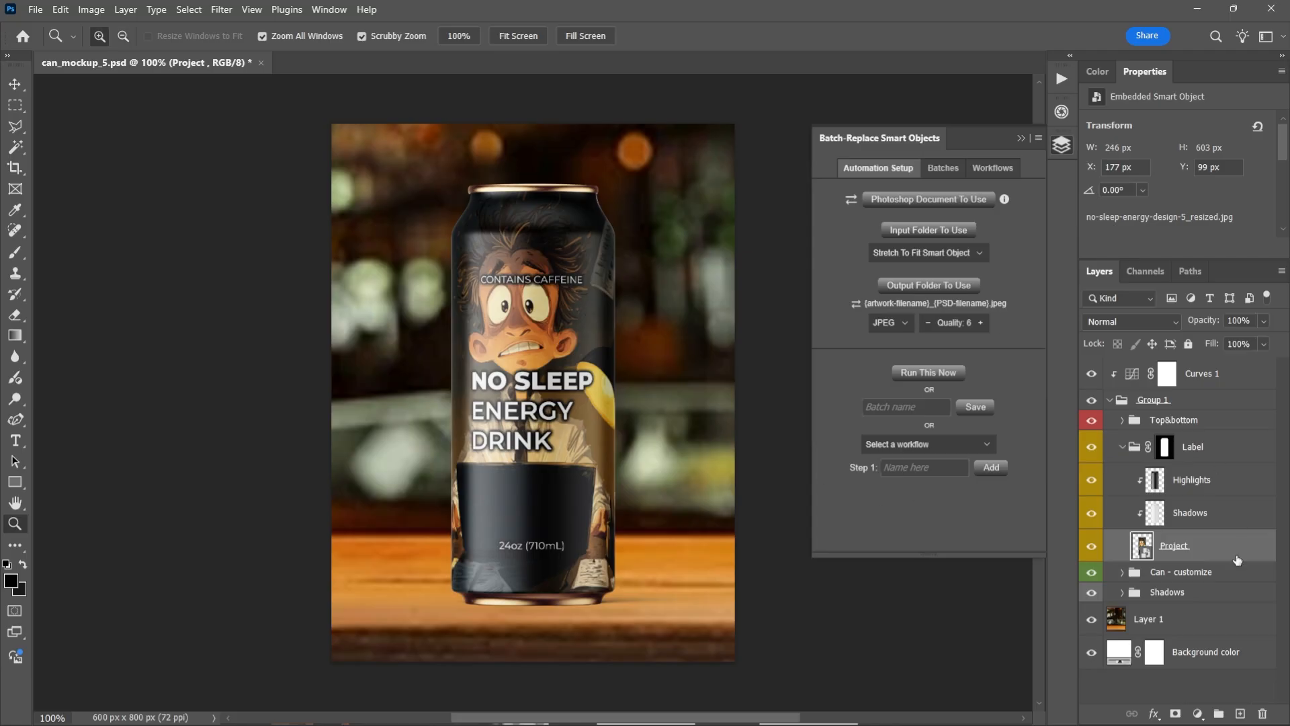
Open the contents of the Project smart object in can_mockup_5.psd as a separate document
double_click(1136, 552)
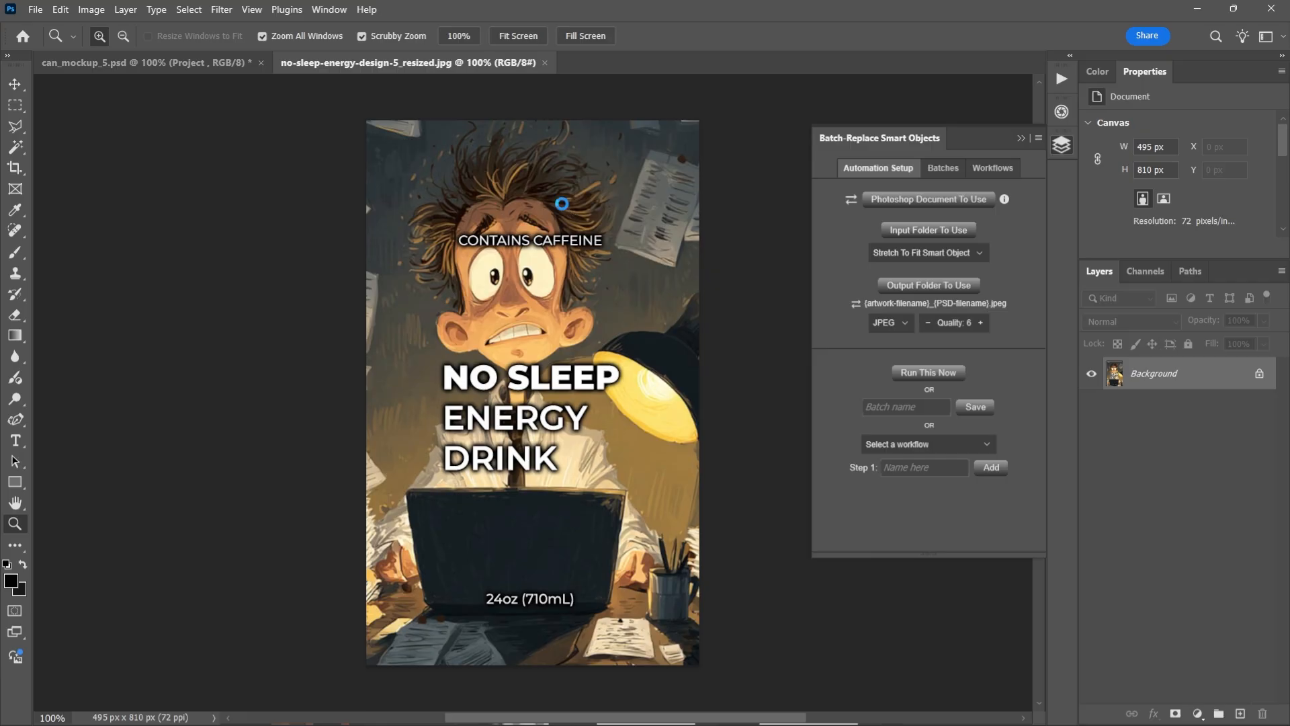
key(ctrl+shift+s)
text(asdasdasd)
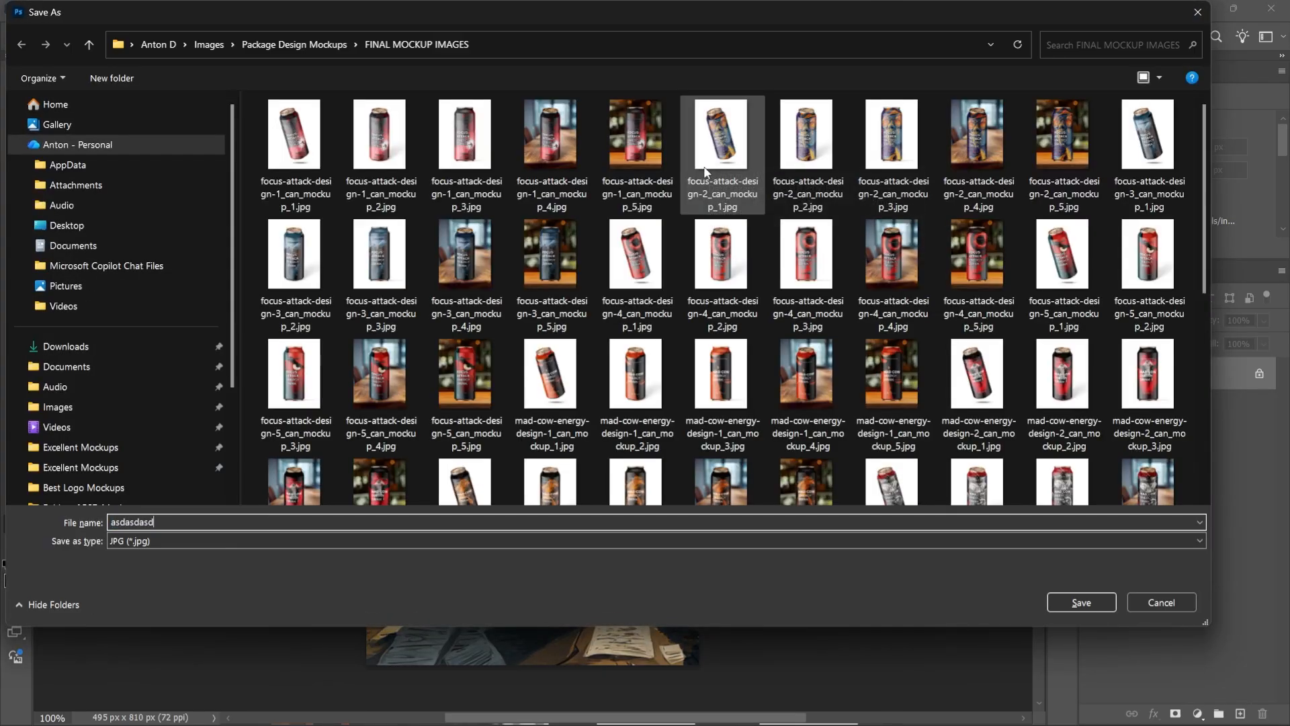
key(Escape)
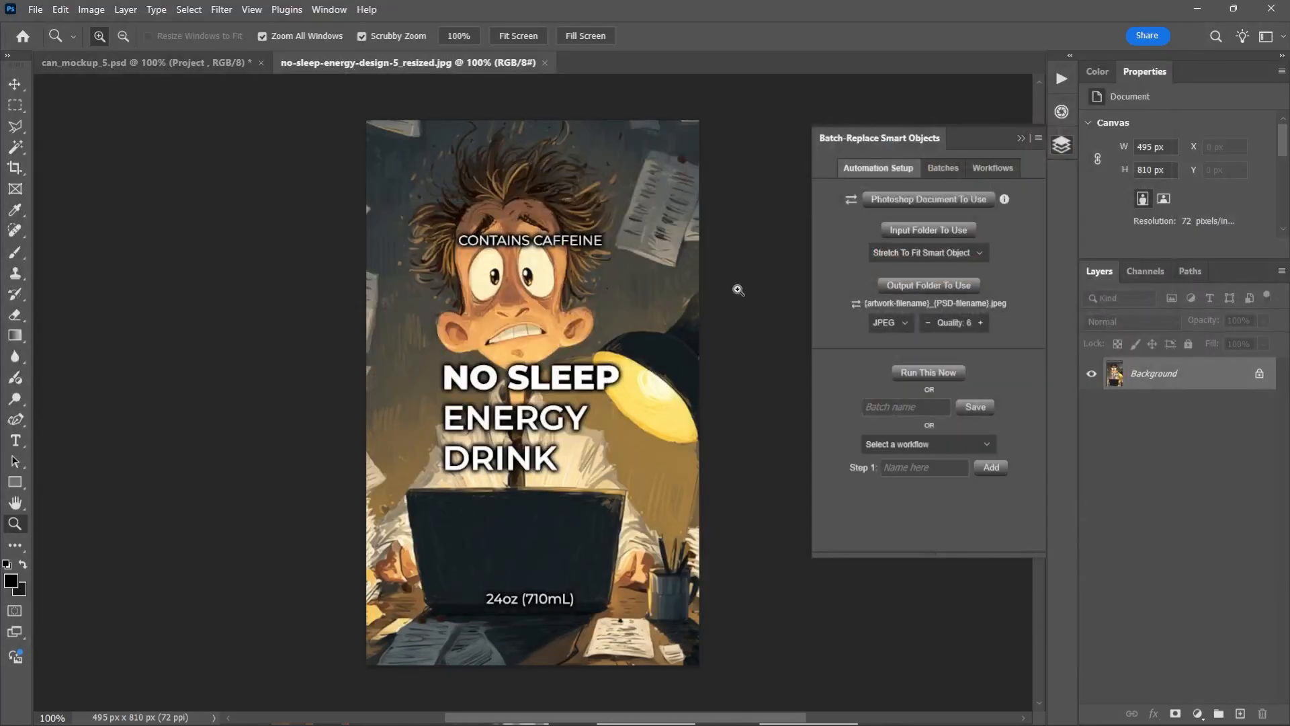
View the mad cow can mockup in the image viewer, and back in Photoshop unlock the Background layer of no-sleep-energy-design-5_resized.jpg
key(alt+Tab)
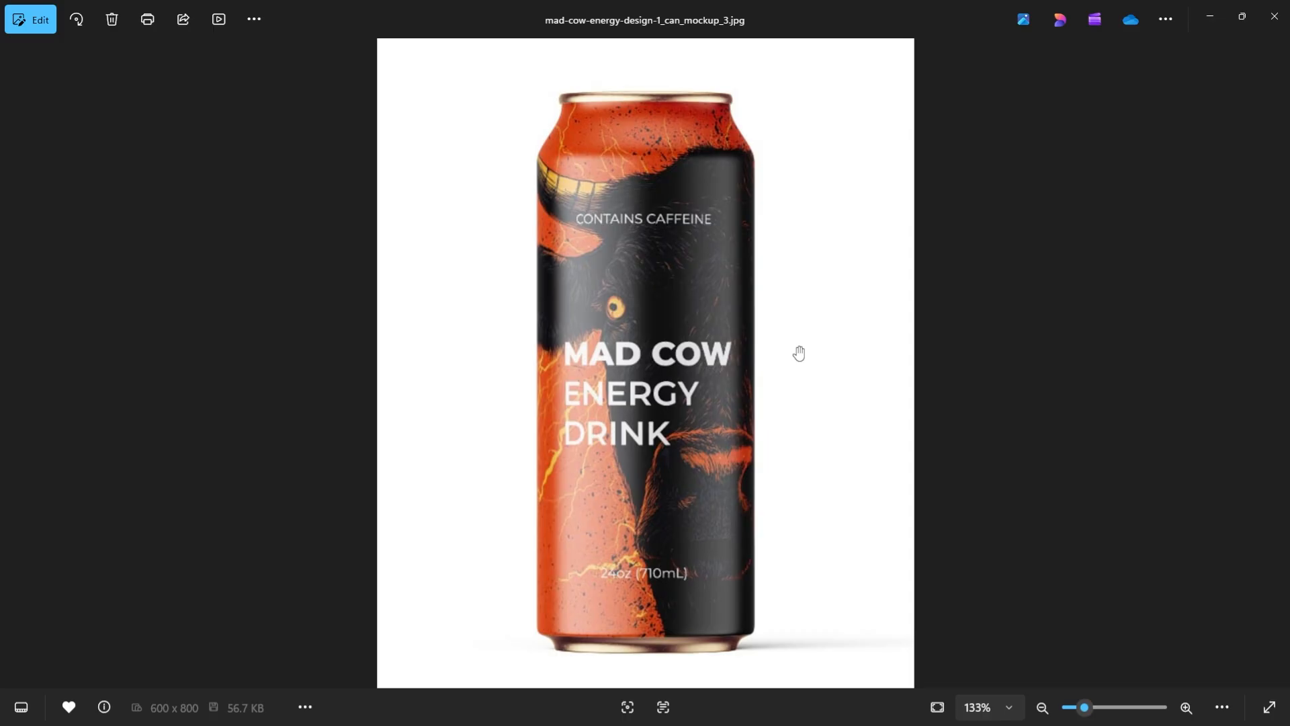
key(alt+Tab)
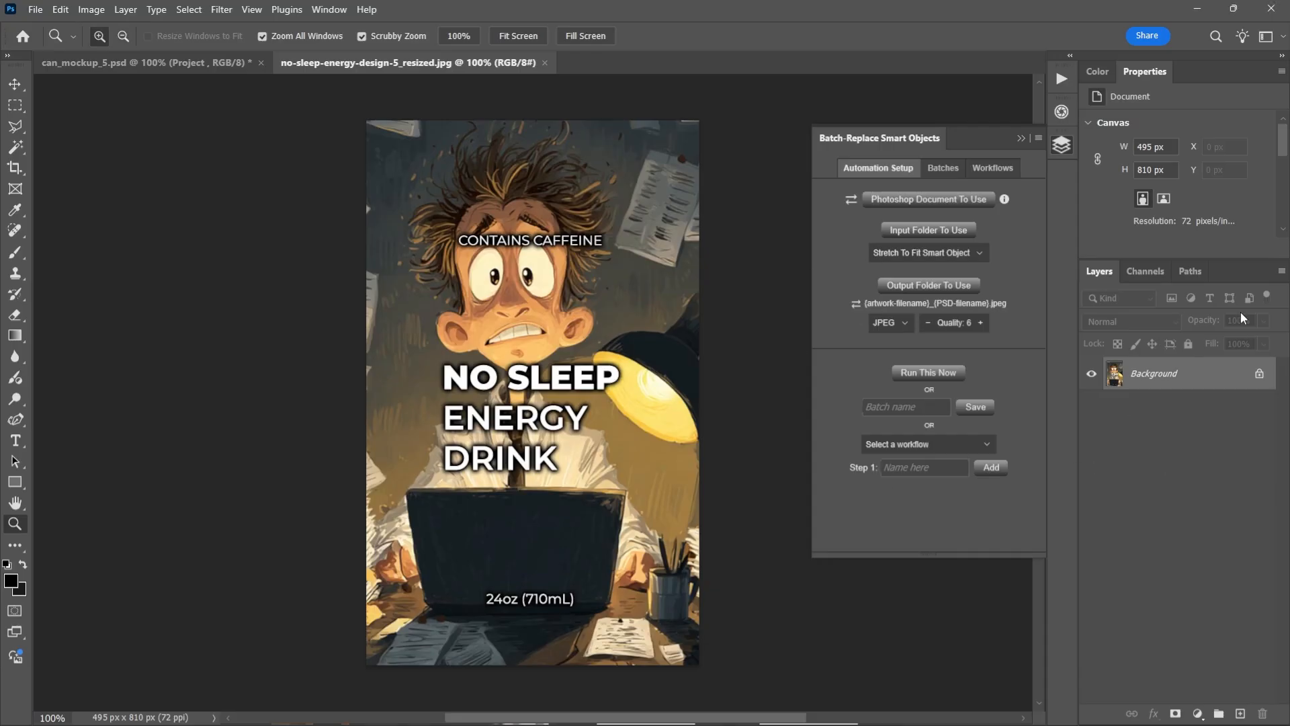
click(1259, 377)
In can_mockup_5.psd, replace the Project smart object's contents with focus-attack-design-2.jpg from the PACKAGE DESIGNS (24oz) folder
key(ctrl+Tab)
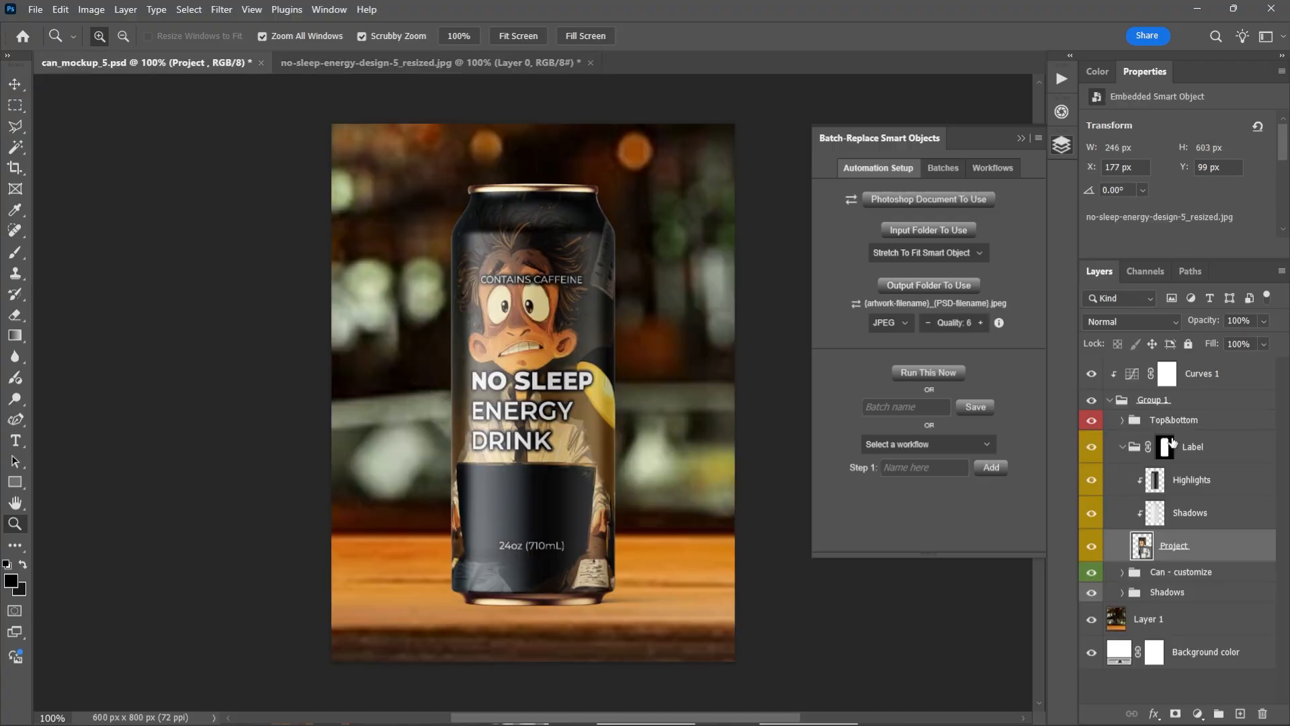
right_click(1185, 558)
click(1194, 438)
click(315, 49)
double_click(270, 164)
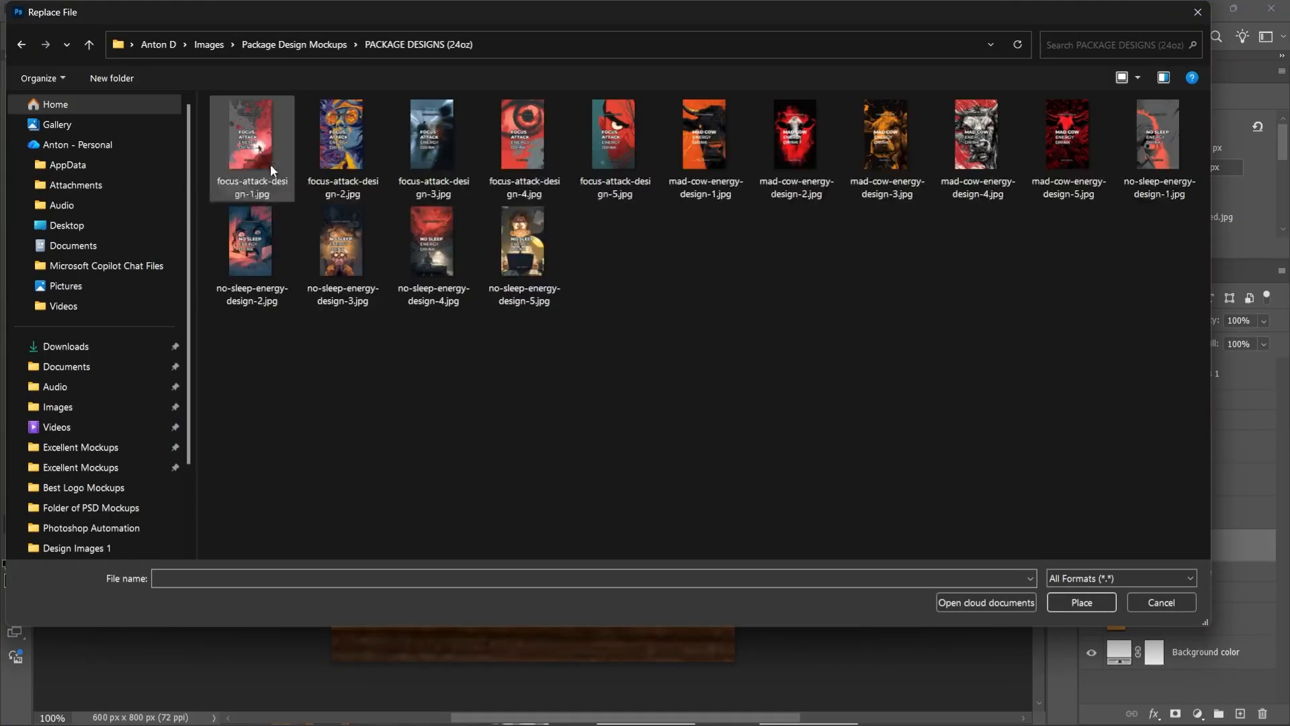
double_click(341, 137)
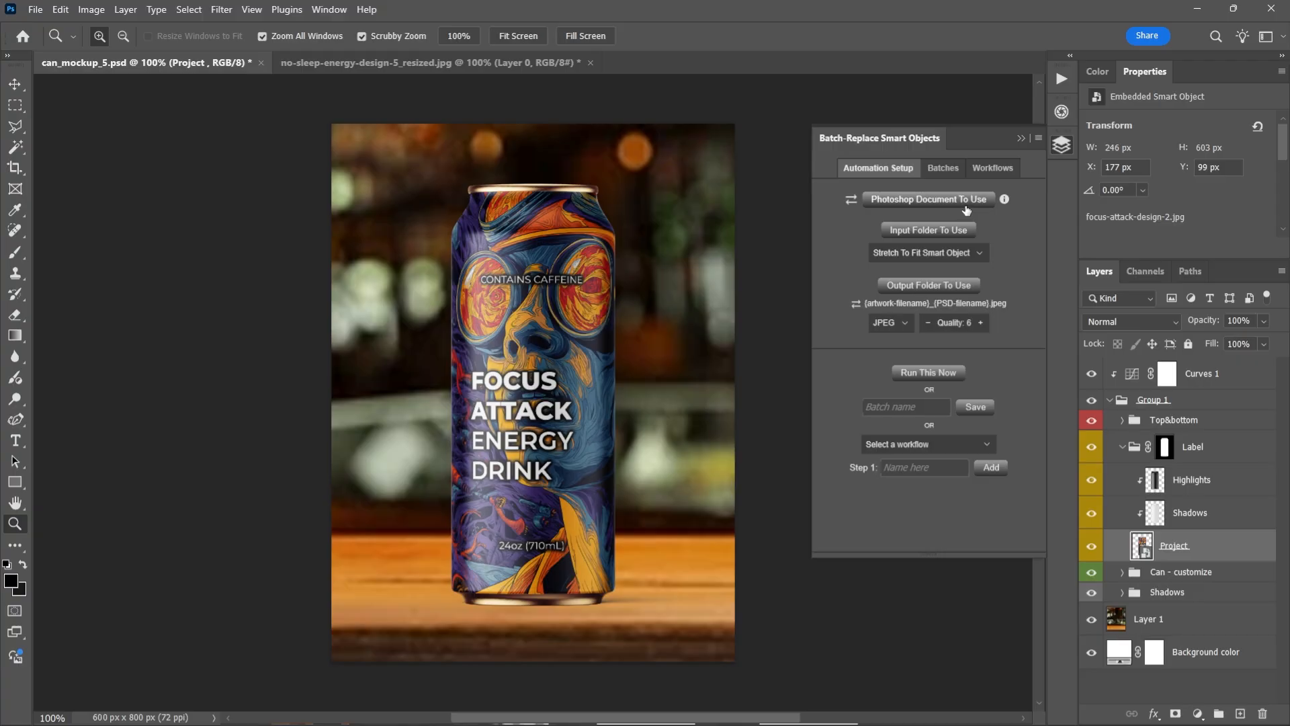
Replace the Project smart object's contents with focus-attack-design-3.jpg
right_click(1187, 548)
click(1191, 434)
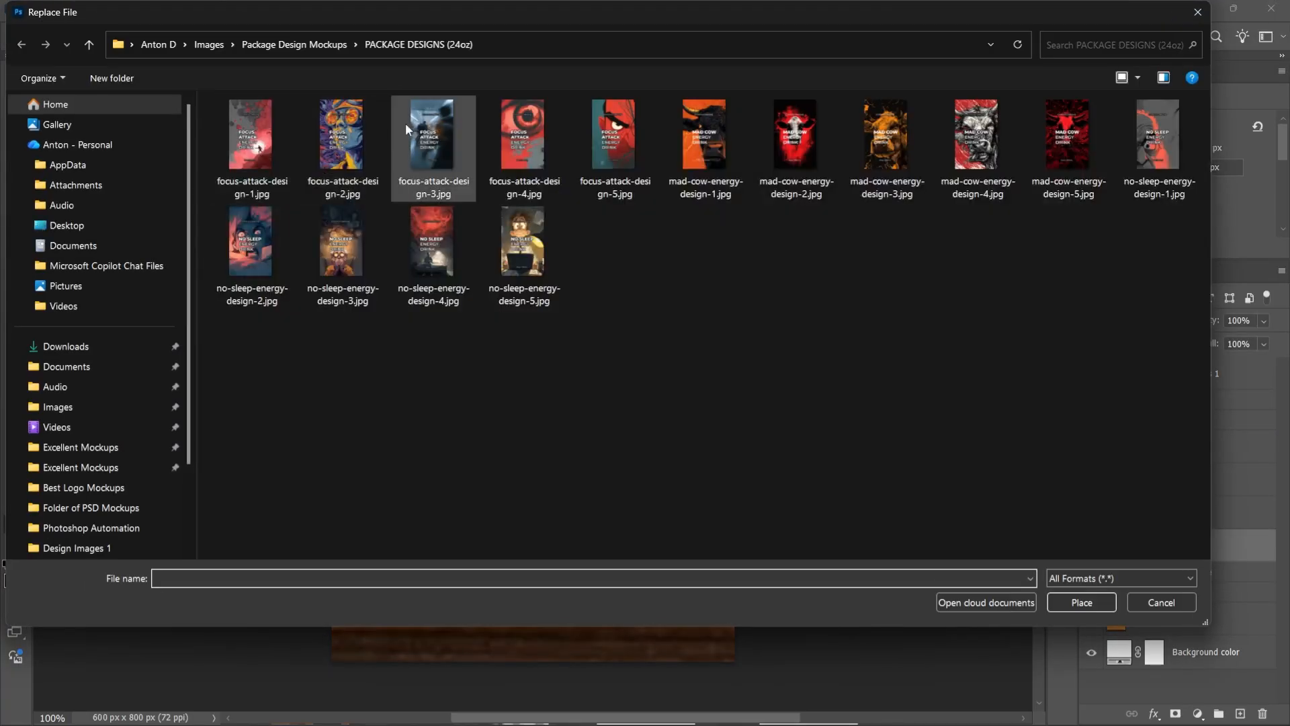
double_click(405, 123)
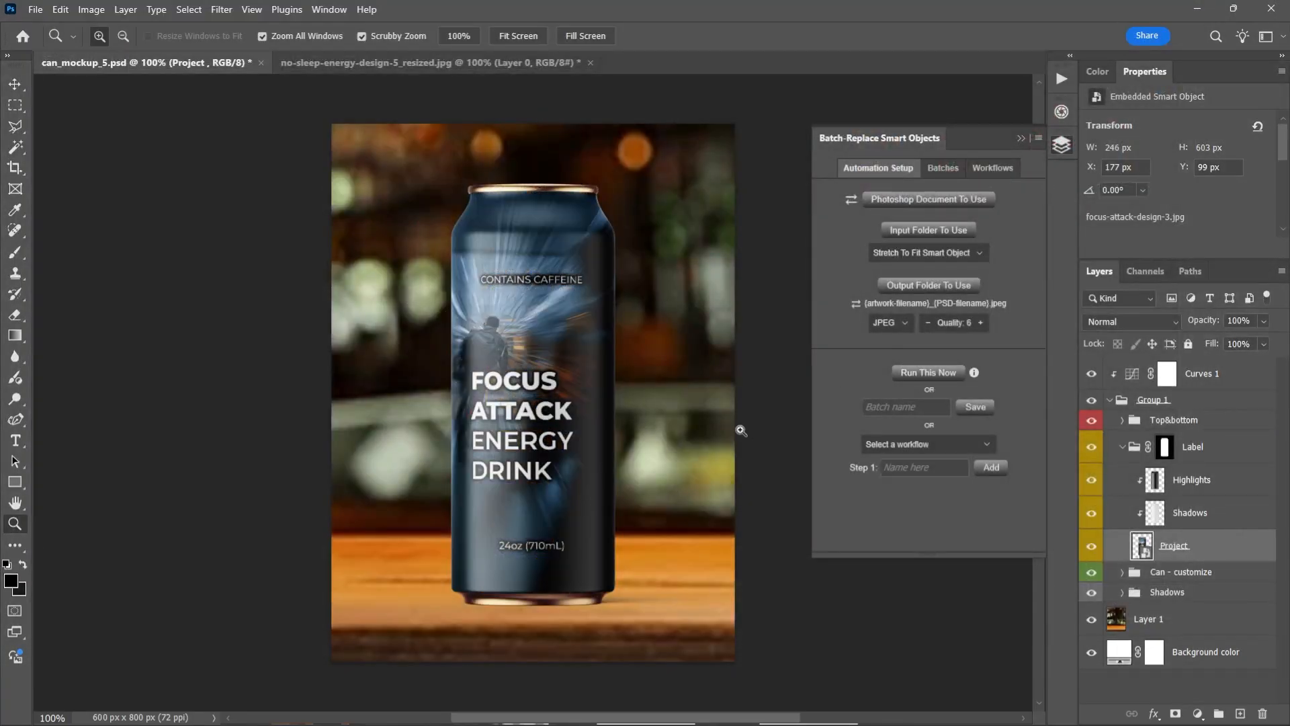